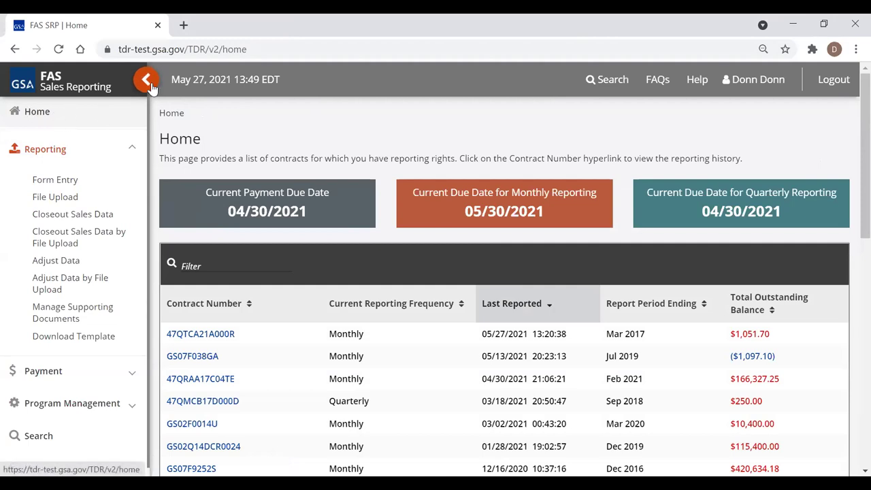
Open the sales data entry form and select the Eastern Communications contract with the copied contract number.
left_click(144, 79)
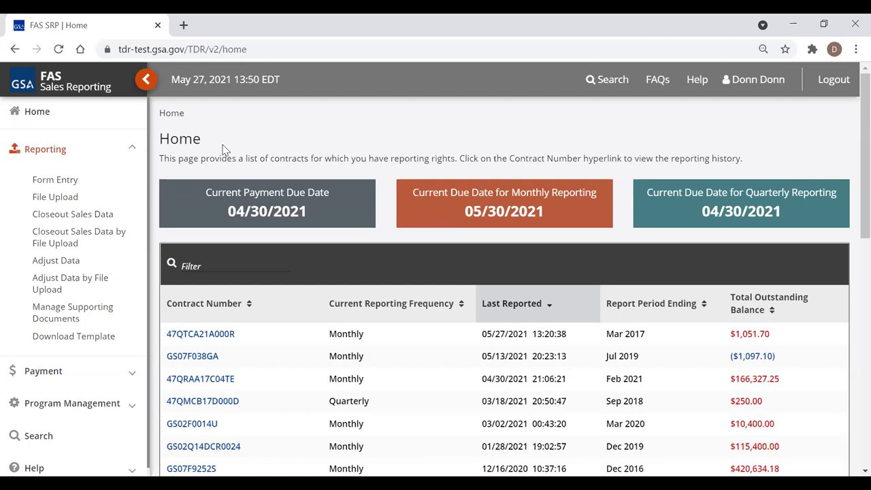
left_click(56, 180)
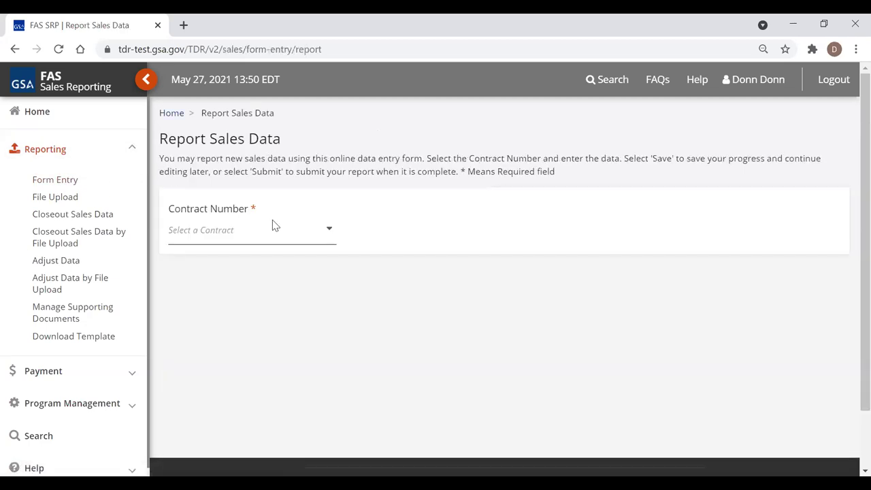
left_click(323, 230)
right_click(250, 260)
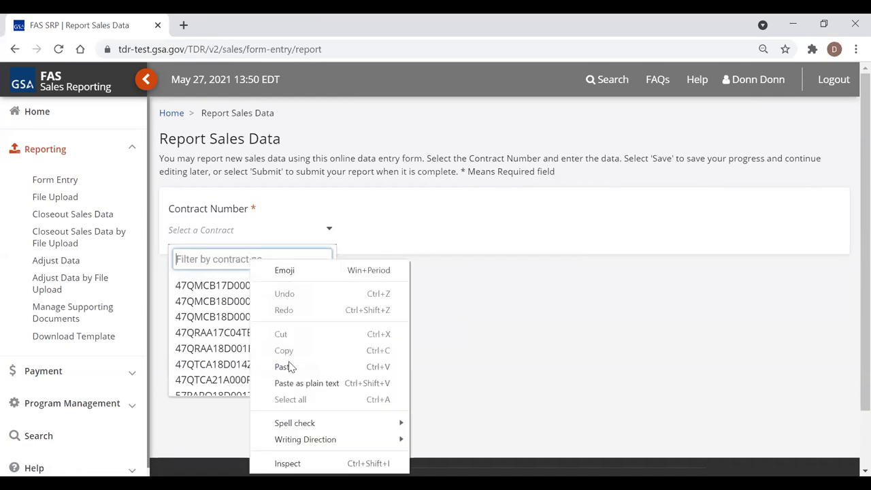
left_click(284, 366)
left_click(243, 287)
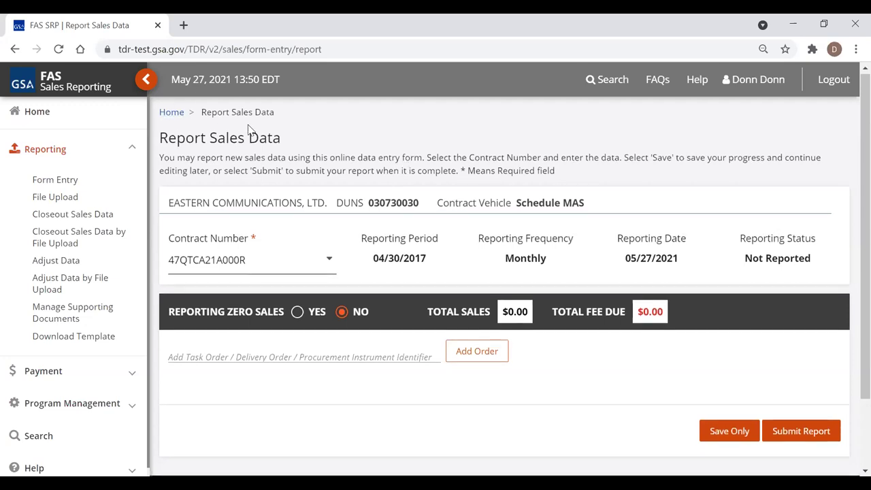
Hide the navigation sidebar and add a task order to the sales report by entering its order number.
scroll(248, 126, "down", 2)
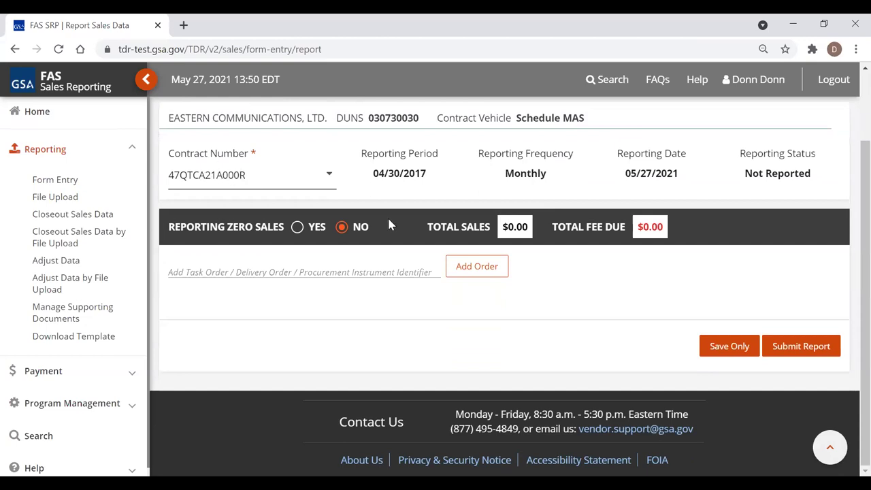
left_click(145, 79)
left_click(84, 269)
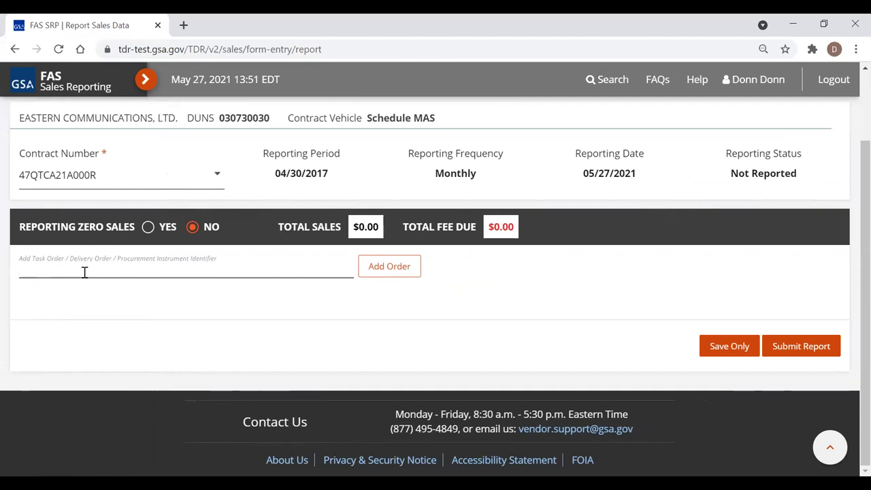
type("11")
left_click(389, 267)
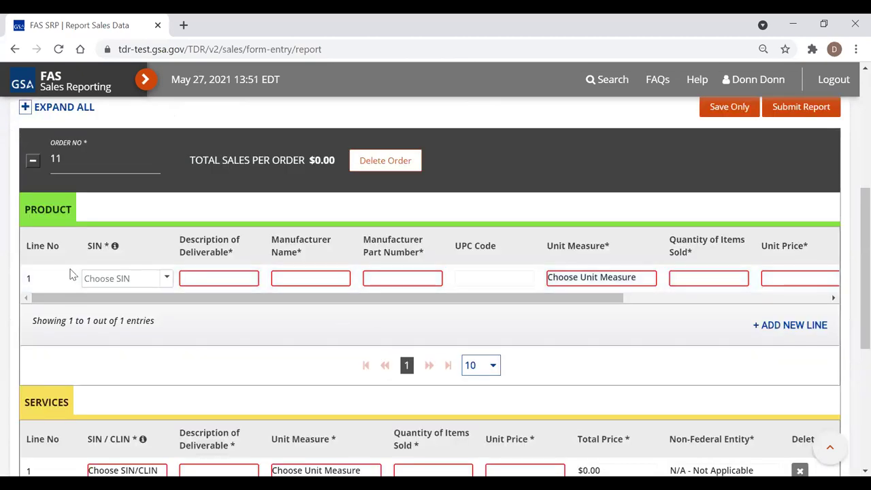
Examine the SIN choices available for the first product line of the order.
left_click(166, 280)
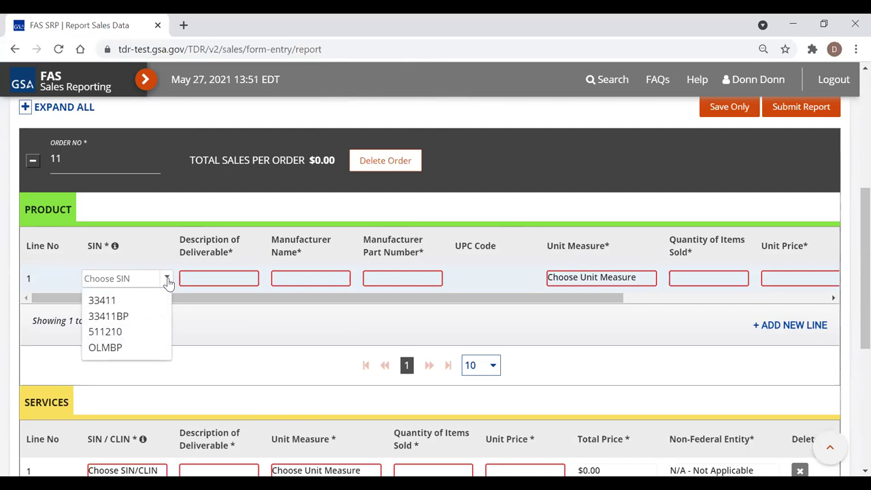
scroll(150, 264, "up", 4)
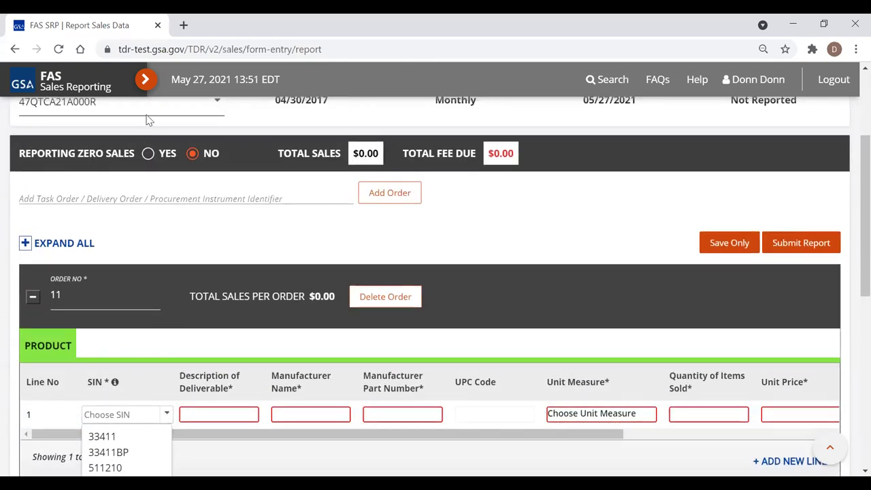
scroll(129, 360, "down", 2)
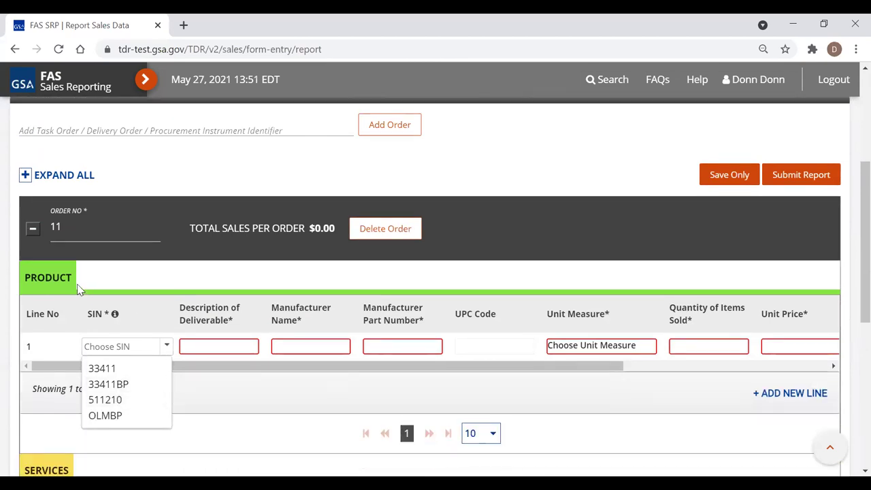
scroll(33, 366, "down", 2)
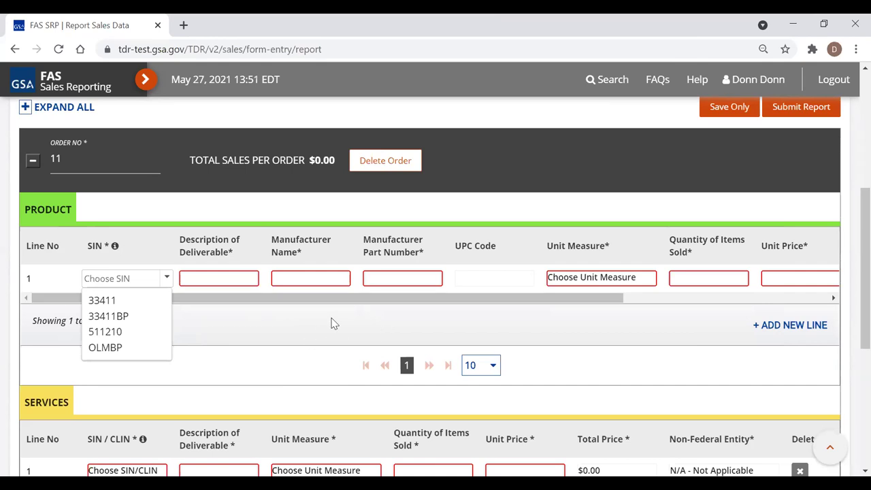
scroll(164, 295, "up", 1)
scroll(136, 299, "down", 1)
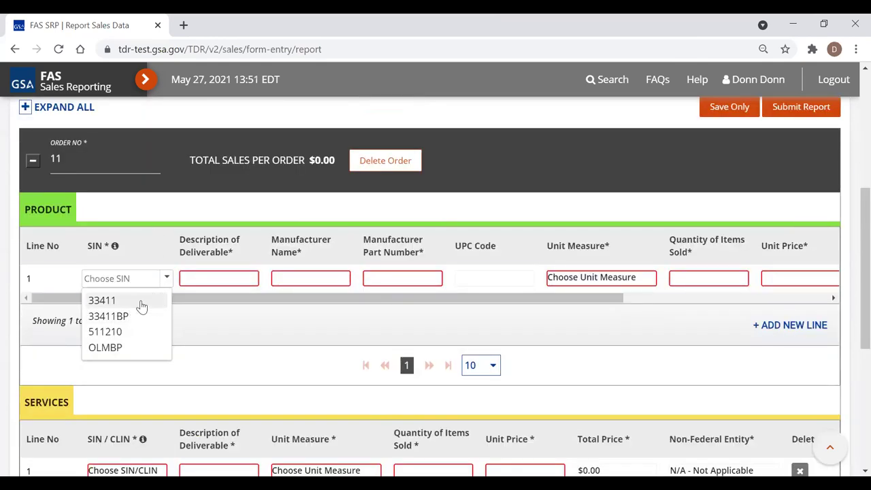
Leave the unsaved report, reopen the sales data entry form and select the Eastern Communications contract again.
scroll(162, 245, "up", 3)
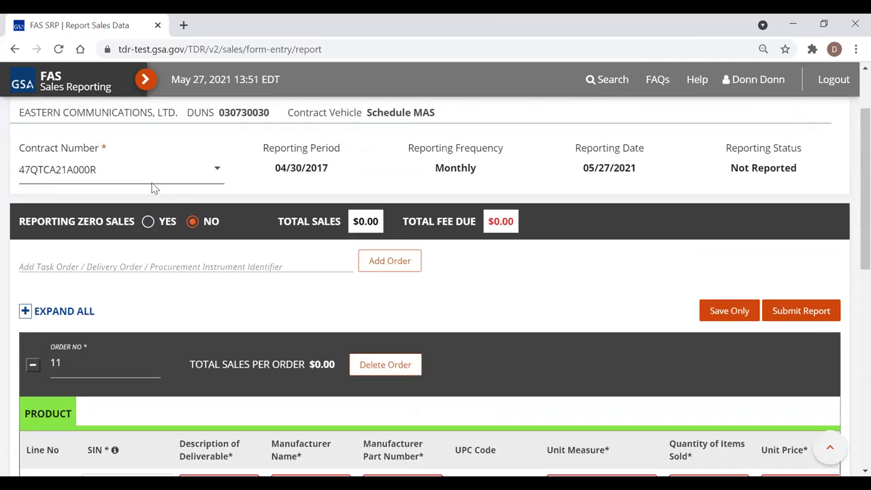
scroll(154, 189, "up", 2)
left_click(22, 110)
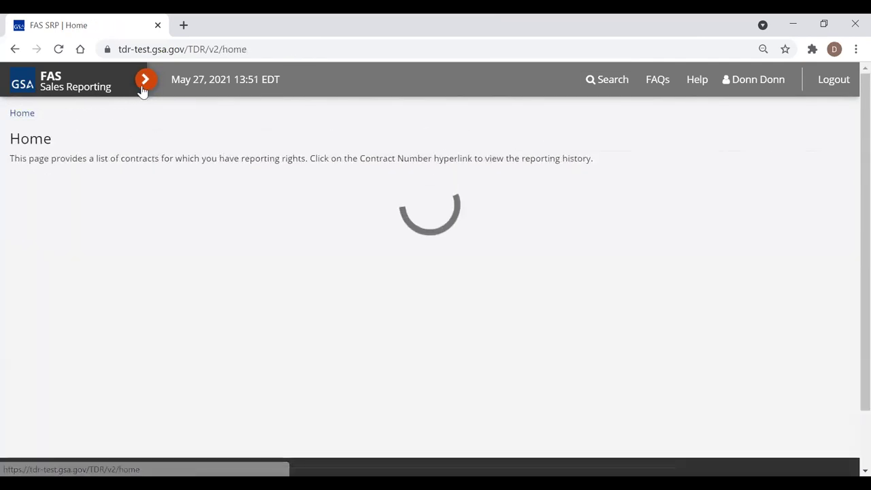
left_click(143, 90)
left_click(42, 181)
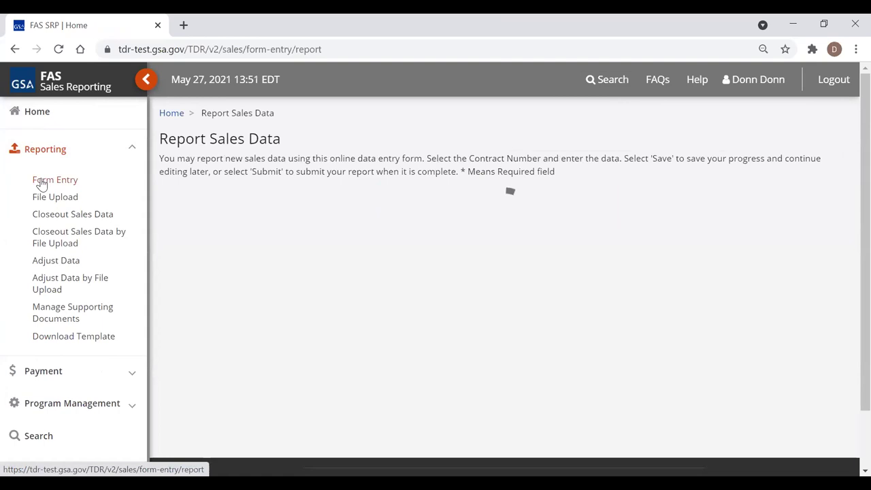
left_click(145, 79)
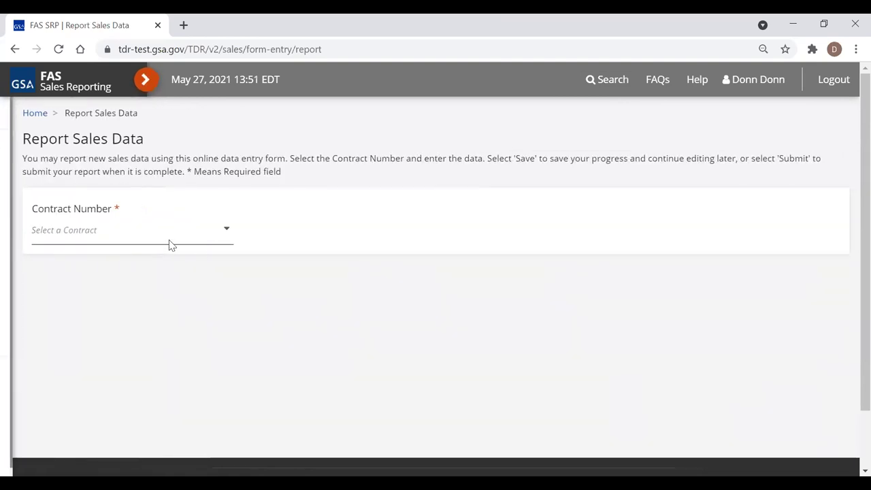
left_click(157, 243)
right_click(100, 258)
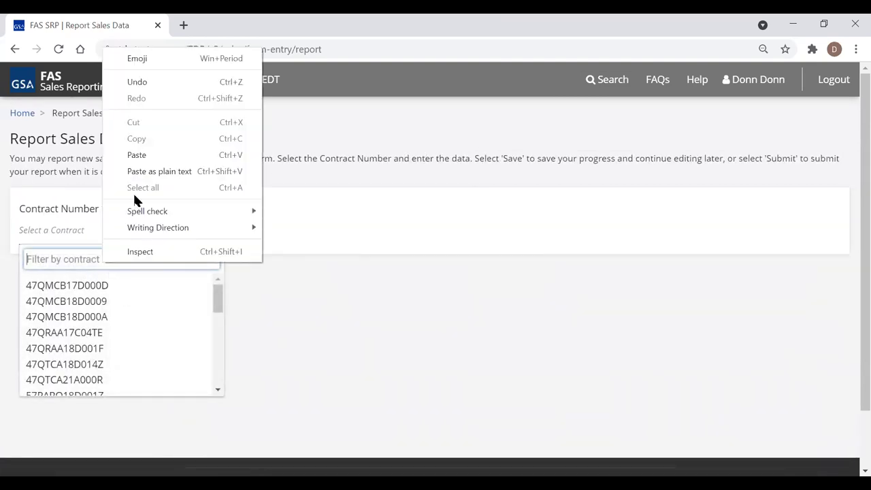
left_click(137, 155)
left_click(100, 291)
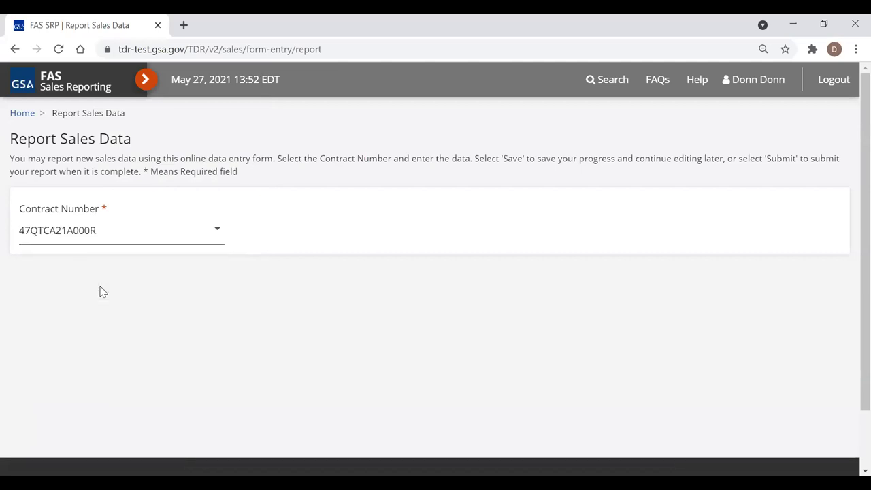
Add a task order to the fresh sales report by entering its order number.
scroll(155, 266, "down", 3)
left_click(157, 265)
type("11")
left_click(399, 273)
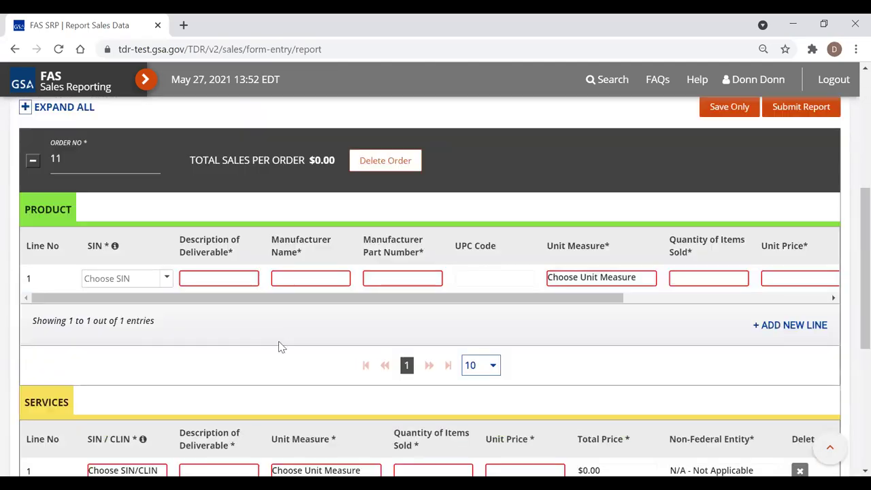
Compare the SIN choices of the first product line with the SIN/CLIN choices of the first services line.
scroll(278, 347, "down", 1)
left_click(162, 211)
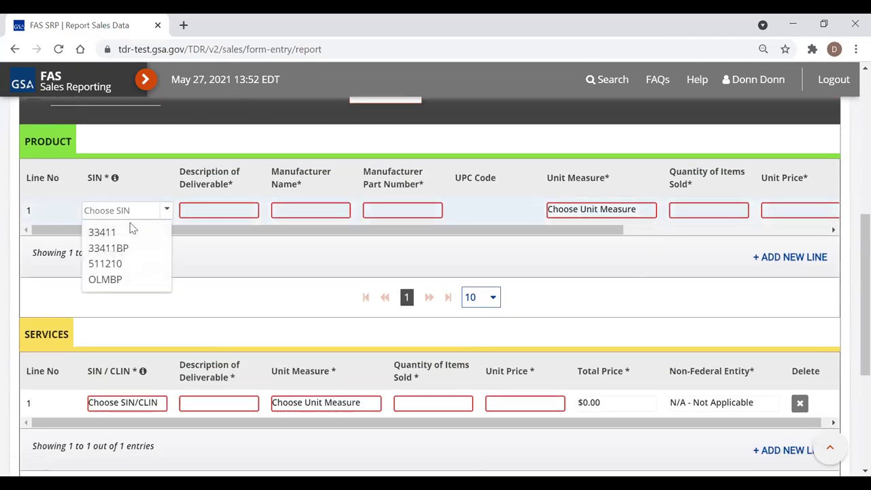
left_click(164, 404)
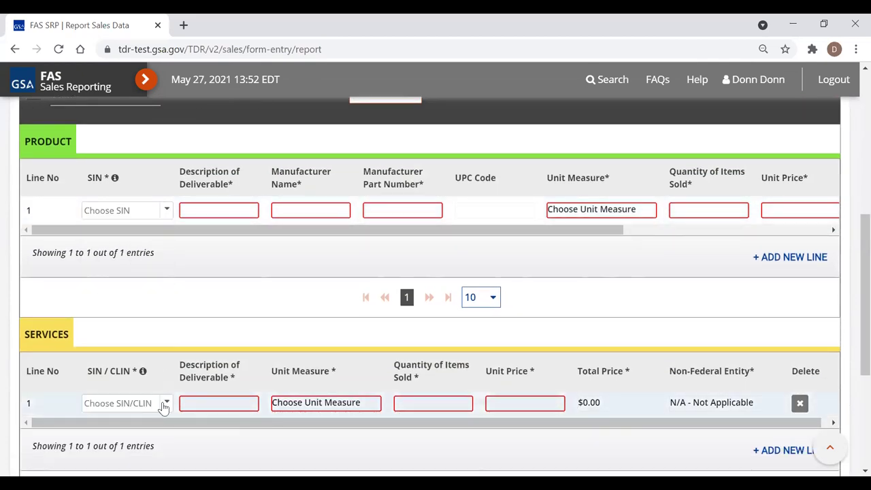
left_click(163, 404)
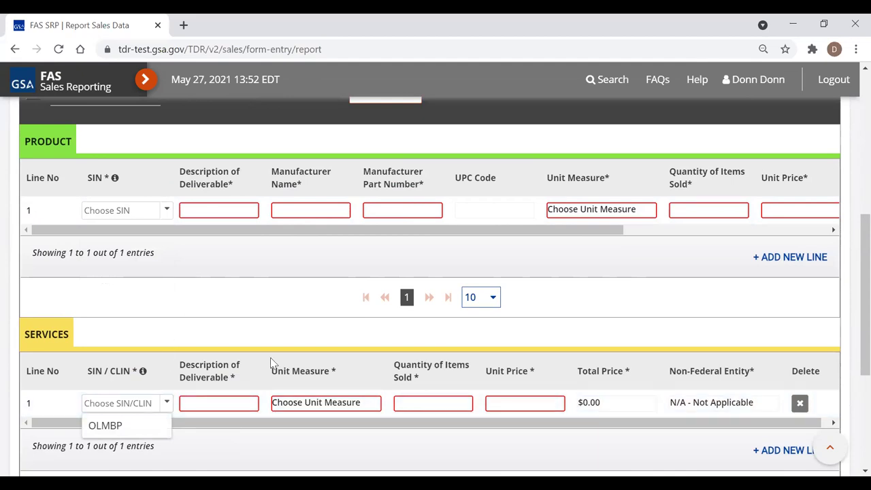
Abandon the unsaved order, reopen the sales data entry form from the home page and select the Eastern Communications contract.
scroll(282, 359, "up", 2)
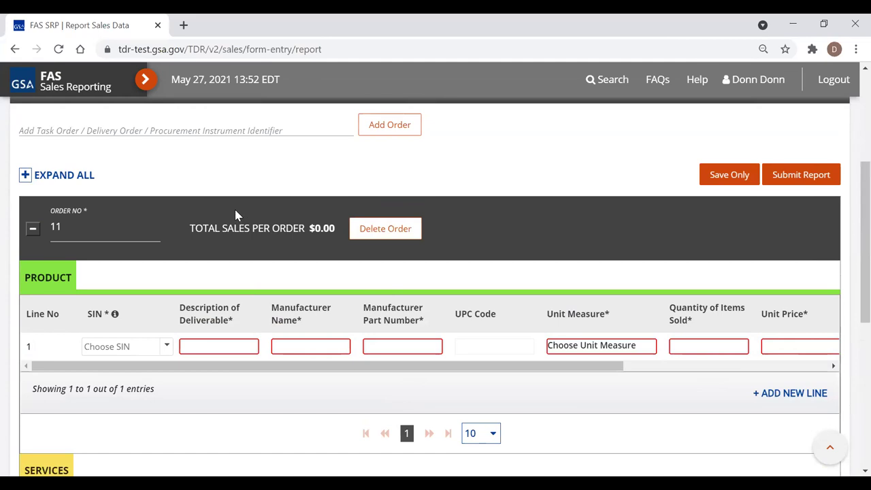
scroll(235, 214, "up", 2)
scroll(434, 164, "up", 1)
scroll(759, 334, "down", 1)
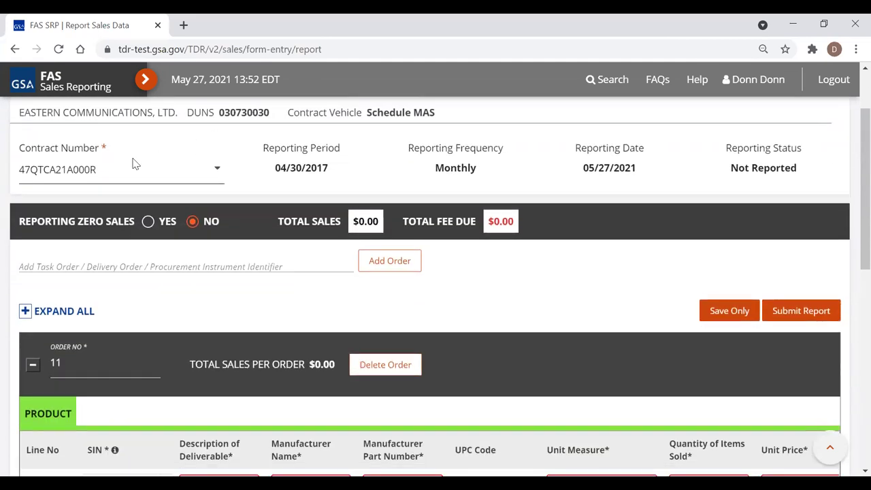
scroll(76, 122, "up", 2)
left_click(22, 113)
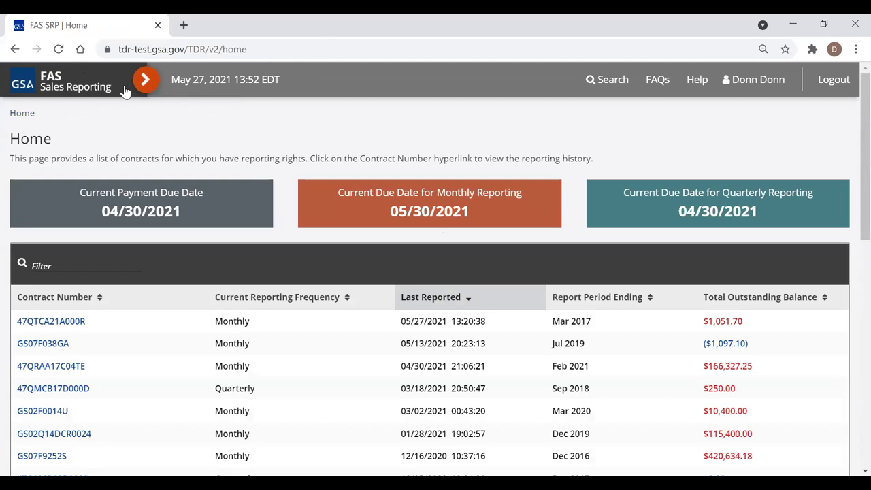
left_click(144, 80)
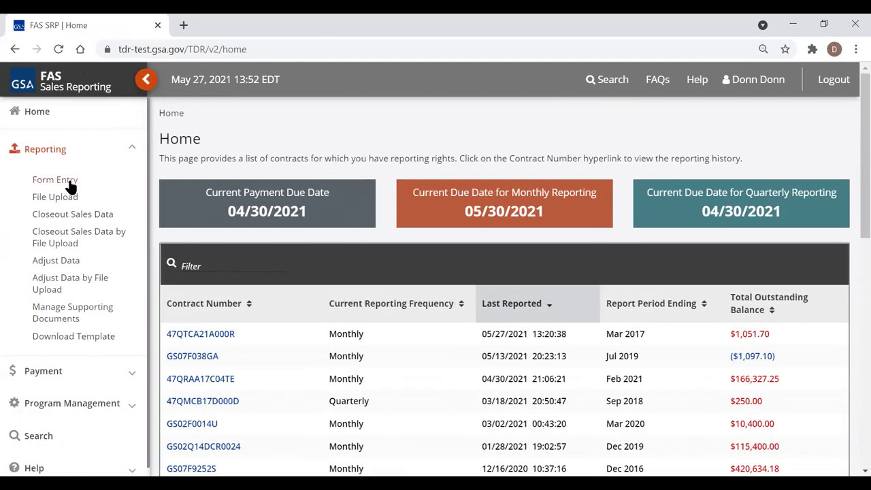
left_click(68, 183)
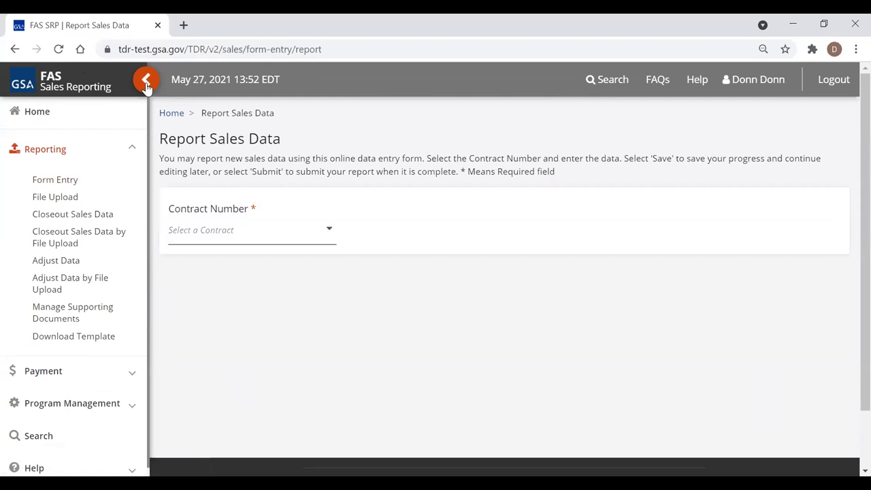
left_click(146, 84)
left_click(212, 234)
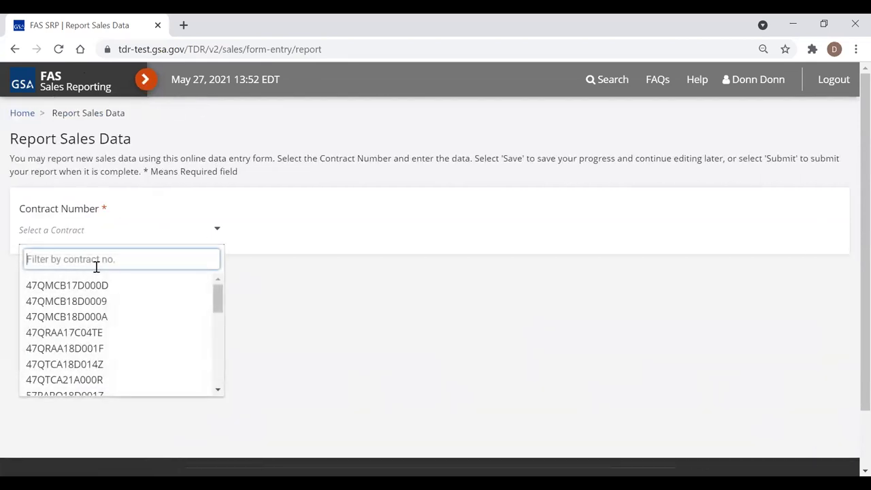
right_click(96, 267)
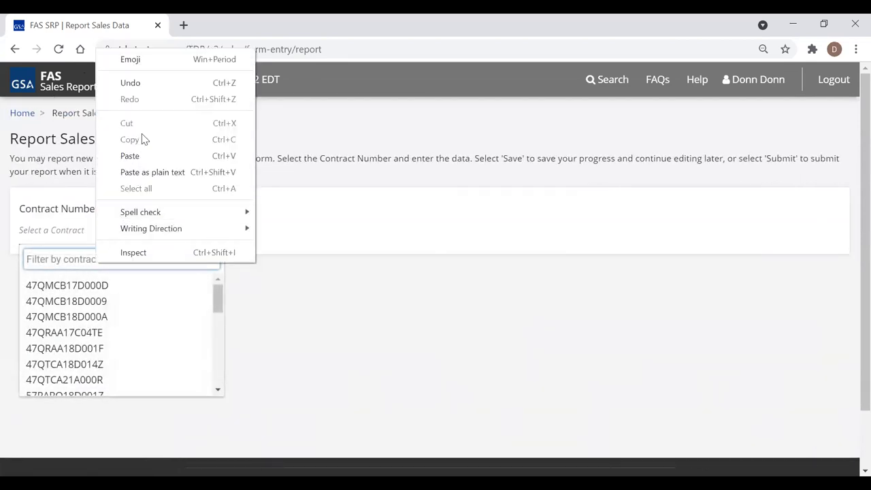
left_click(130, 156)
left_click(81, 289)
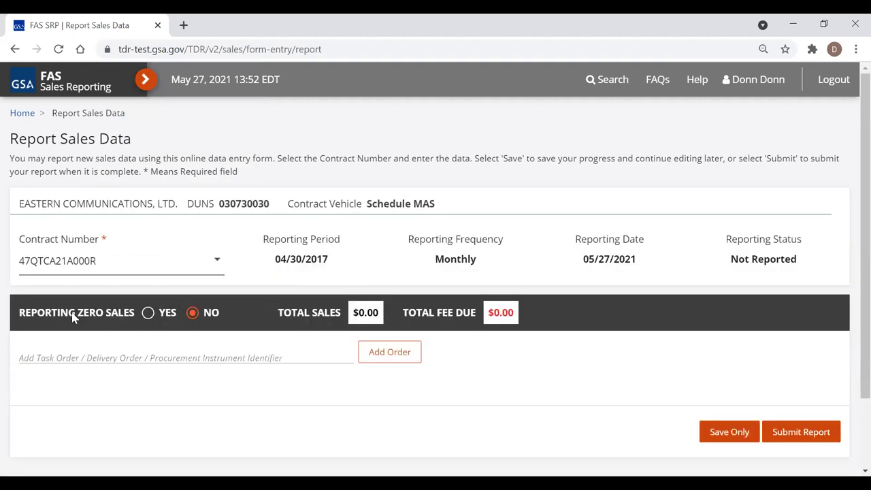
Set Reporting Zero Sales to Yes for the 04/30/2017 period and submit the report, confirming the submission.
left_click(148, 315)
left_click(192, 314)
left_click(148, 314)
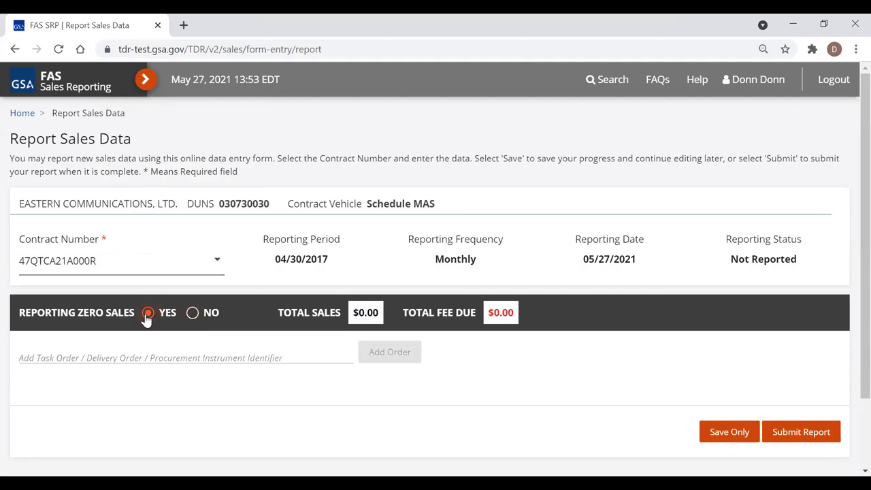
left_click(798, 429)
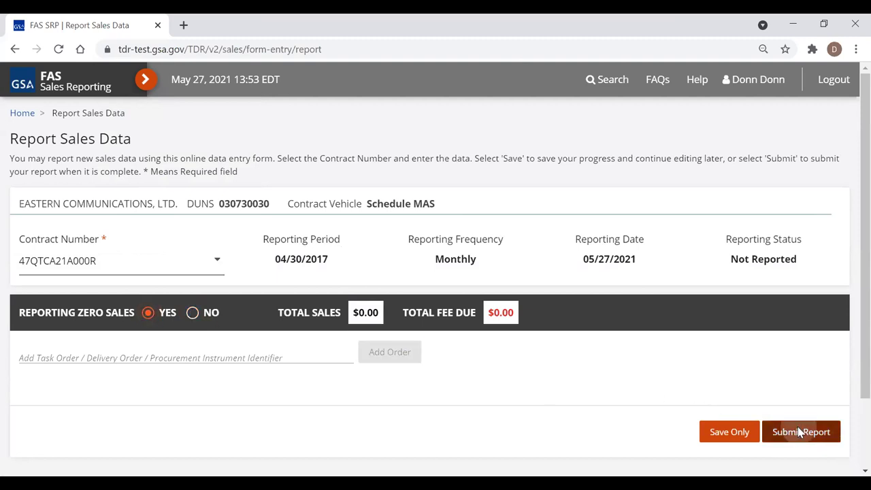
left_click(298, 121)
left_click(551, 394)
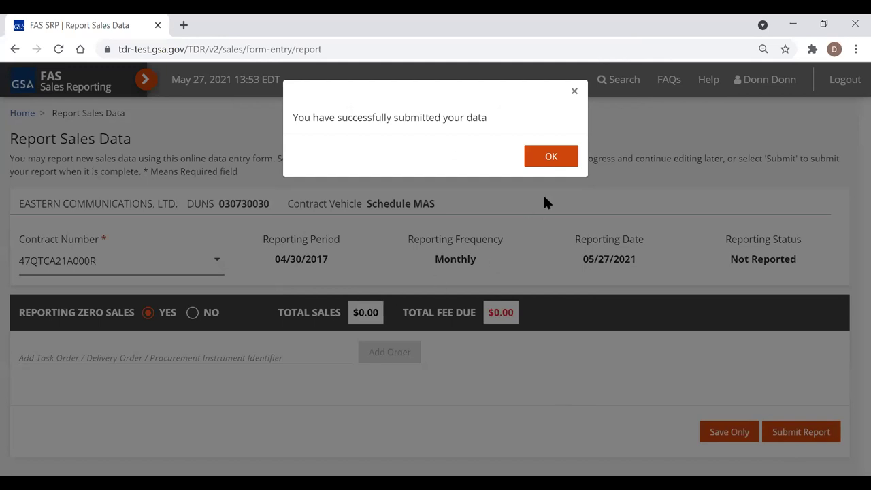
left_click(553, 161)
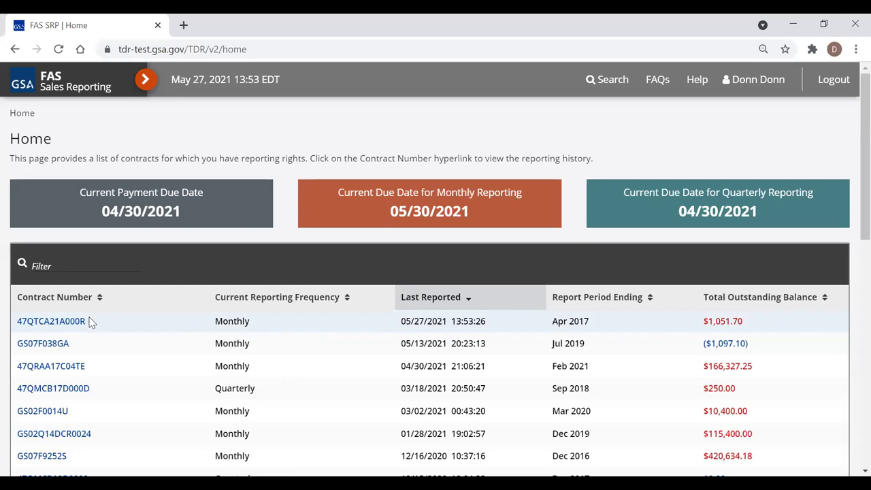
Open the reporting history of the contract whose zero-sales report was just submitted.
left_click(56, 322)
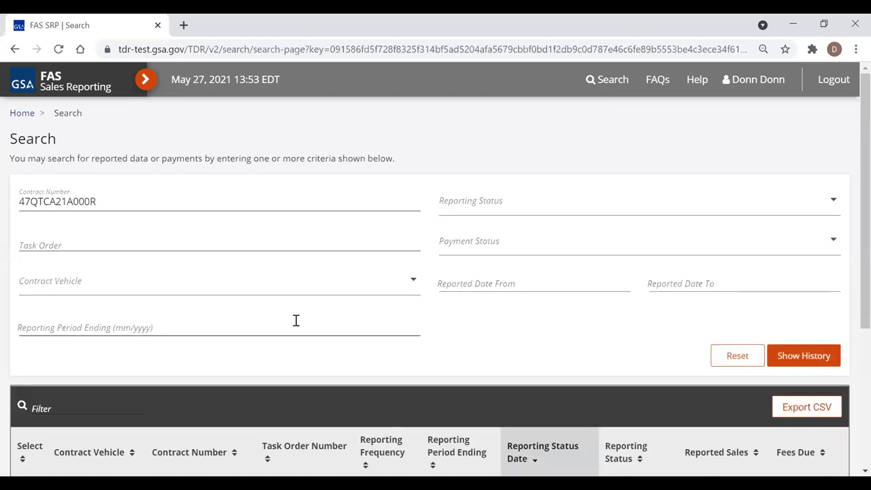
Check the zero-sales entry for 04/30/2017 in the reporting history and open its contract's details.
scroll(297, 325, "down", 3)
scroll(81, 304, "down", 1)
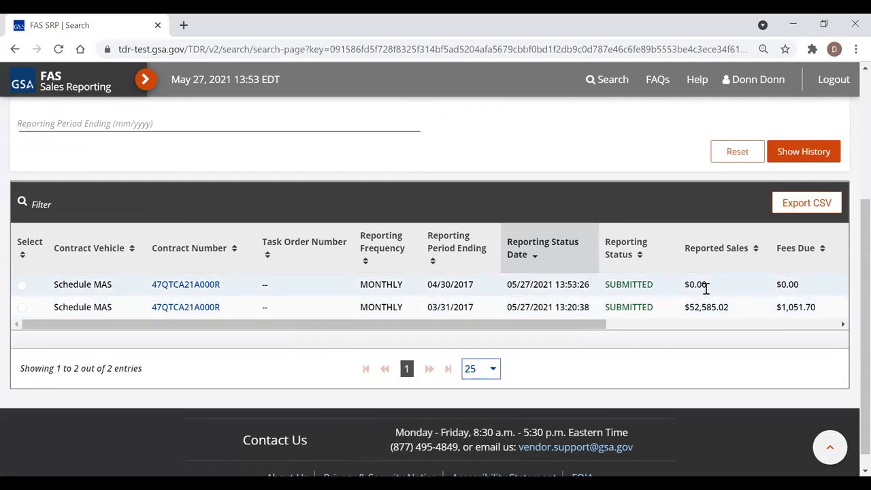
left_click(194, 286)
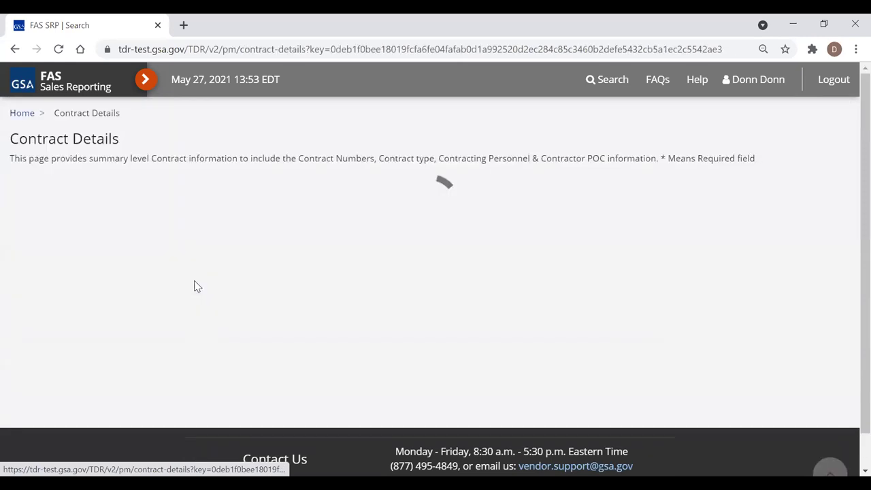
Review the contract information and the contractor points of contact on the Contract Details page.
scroll(705, 239, "down", 2)
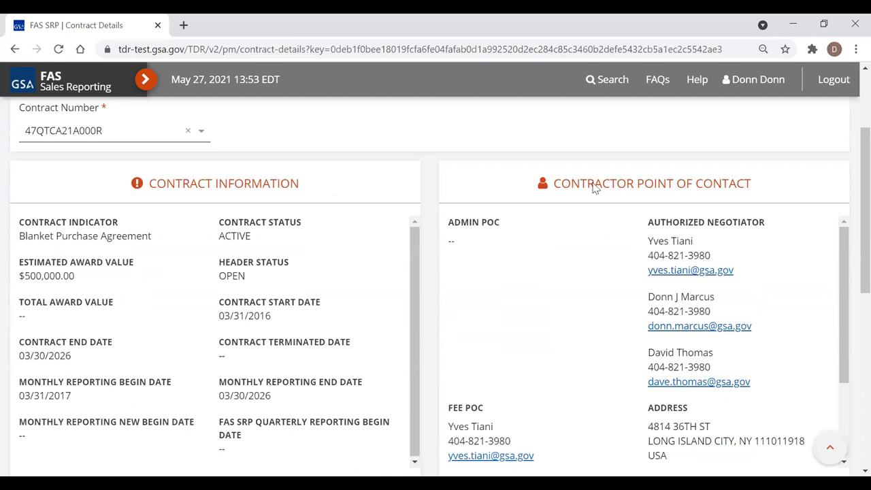
scroll(592, 181, "down", 1)
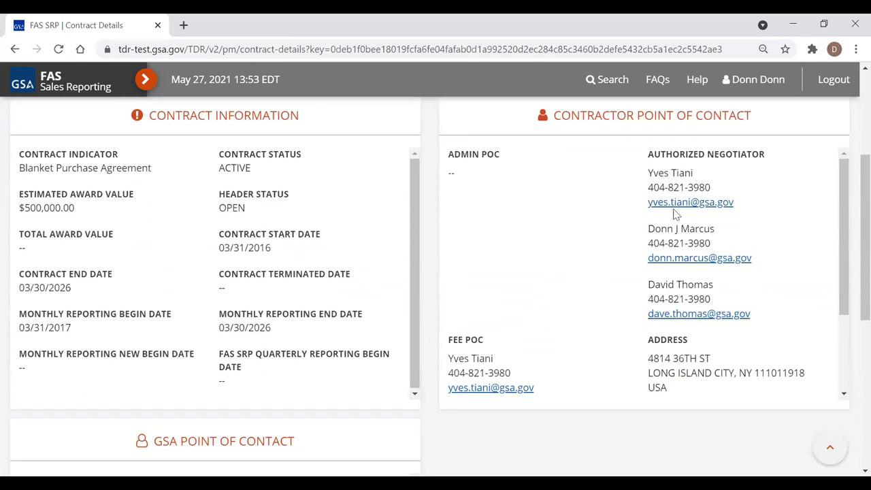
scroll(694, 218, "up", 1)
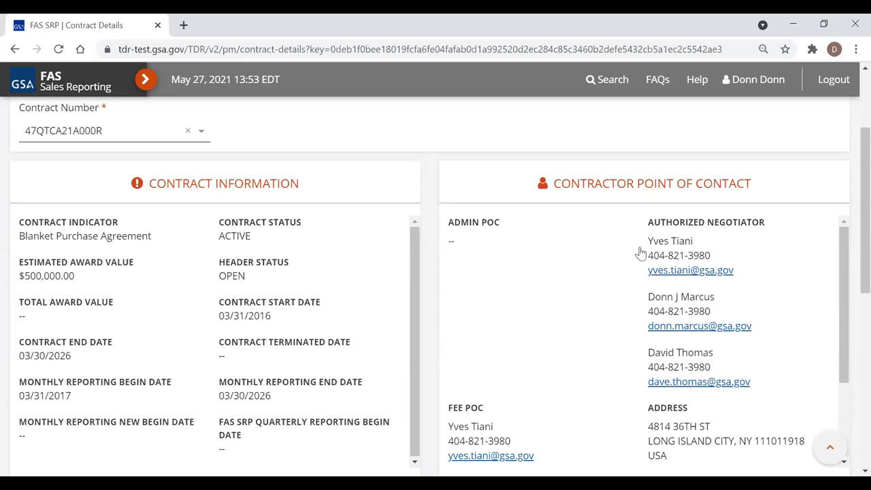
scroll(510, 254, "down", 1)
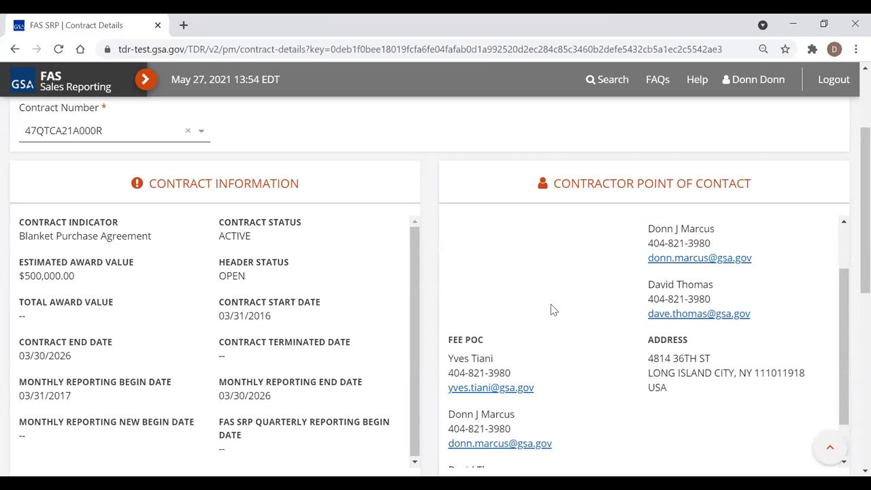
scroll(552, 310, "up", 1)
scroll(204, 179, "up", 1)
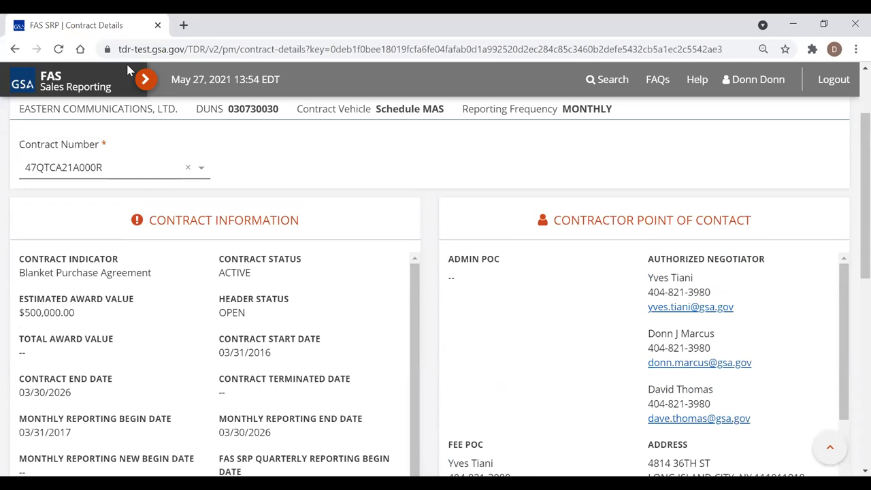
Reopen View Contract Details from Program Management and replace the contract selection with the Eastern Communications contract, using the copied contract number.
left_click(144, 79)
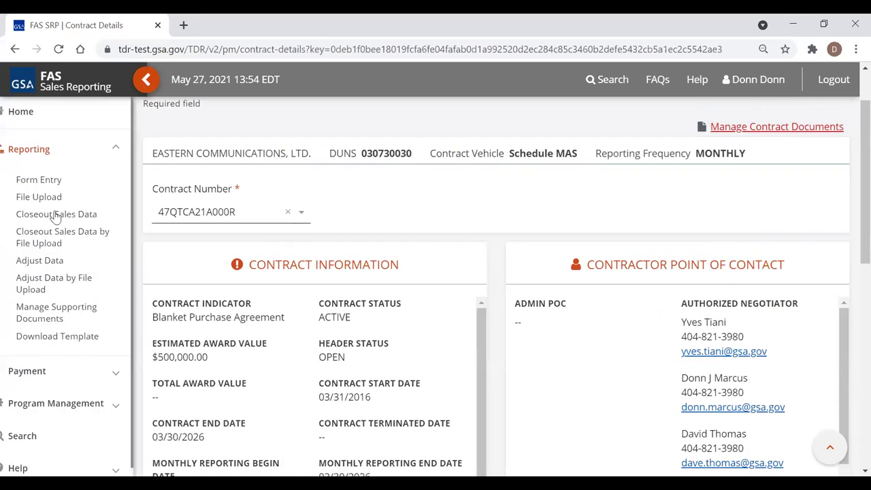
left_click(72, 244)
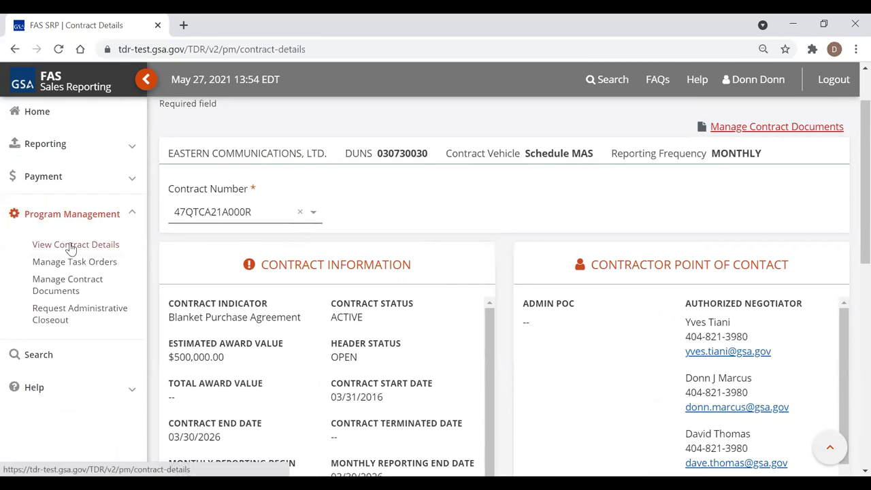
left_click(300, 212)
left_click(219, 216)
right_click(219, 219)
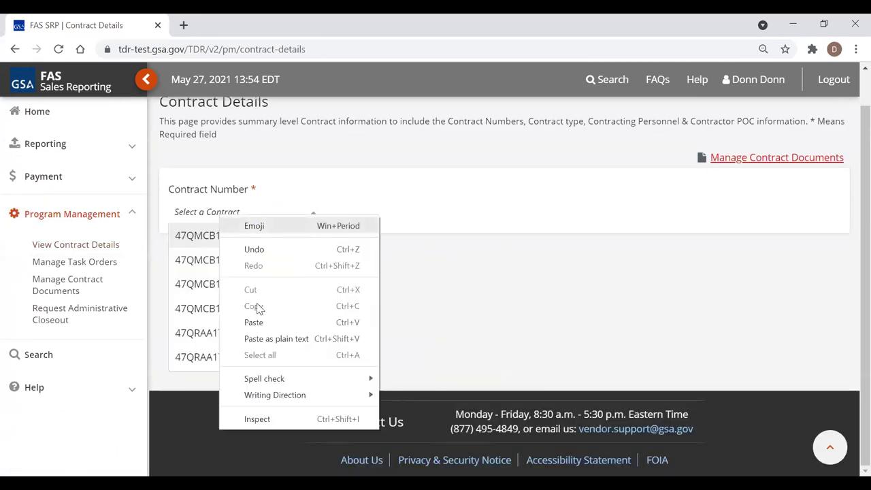
left_click(256, 320)
left_click(234, 235)
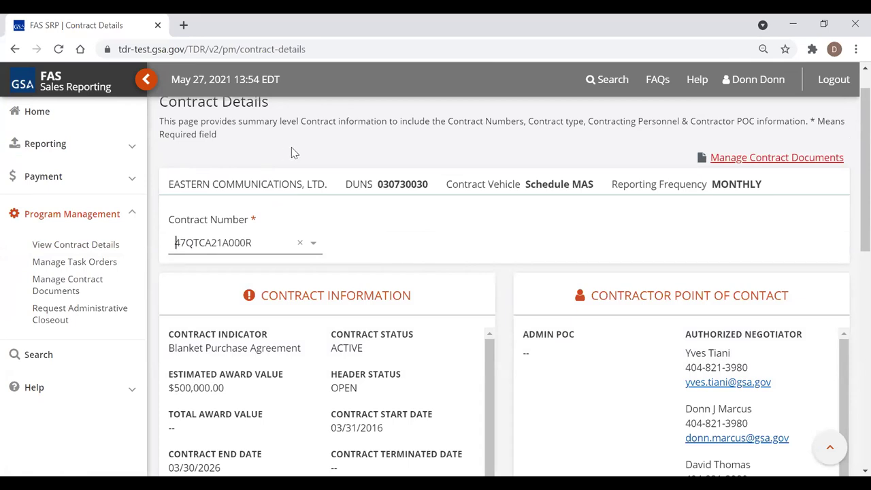
left_click(147, 82)
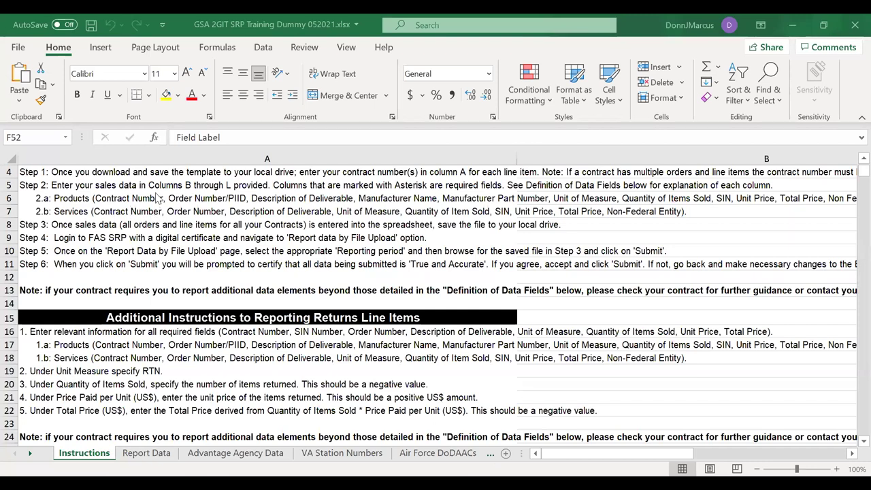
In the Excel workbook's Instructions sheet, examine the reporting instructions and the data fields' descriptions, requirements, maximum lengths and data types.
scroll(129, 249, "down", 1)
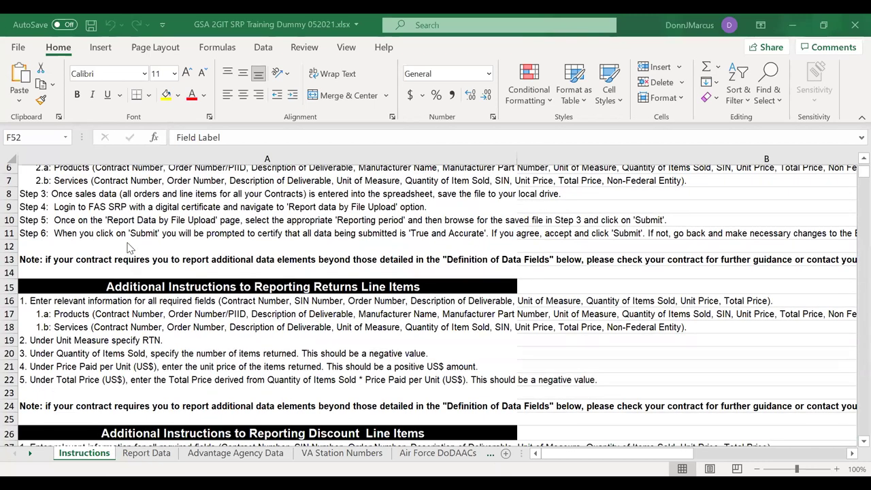
scroll(127, 247, "down", 1)
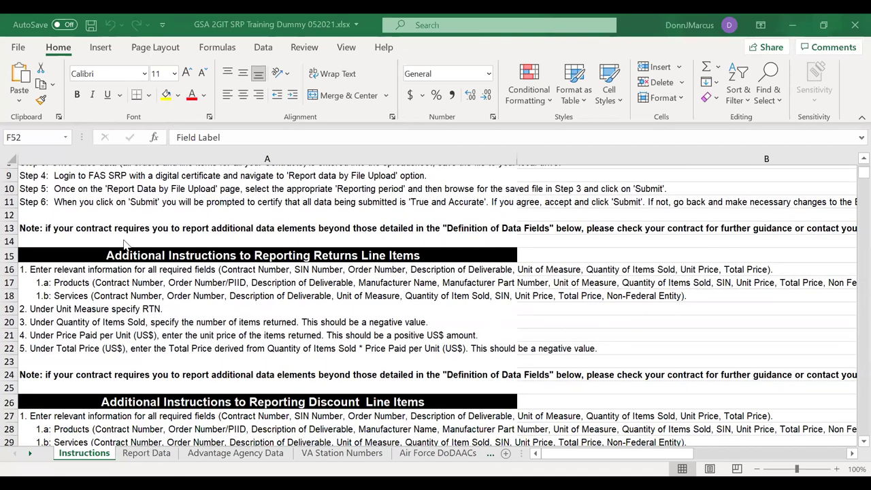
scroll(126, 241, "down", 8)
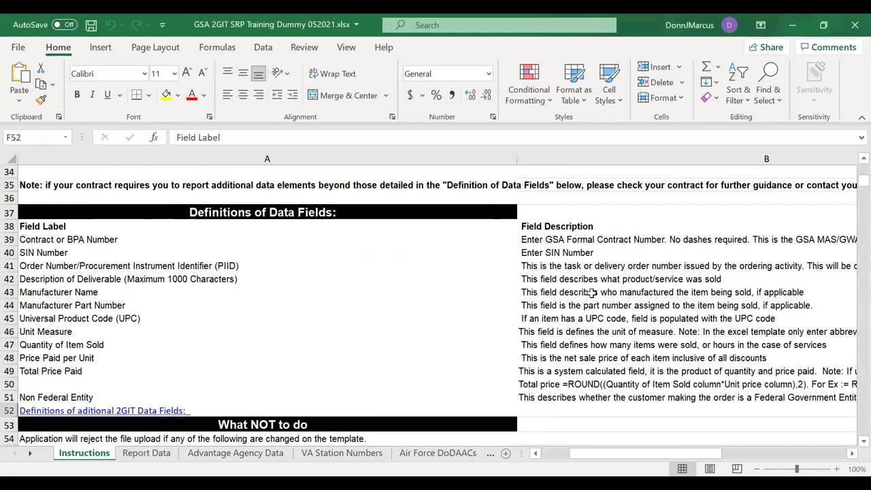
scroll(578, 247, "right", 5)
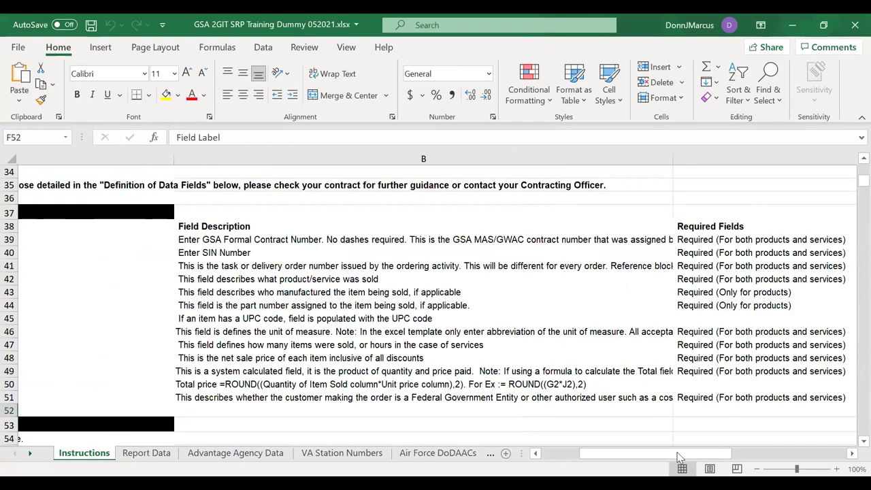
scroll(678, 457, "right", 2)
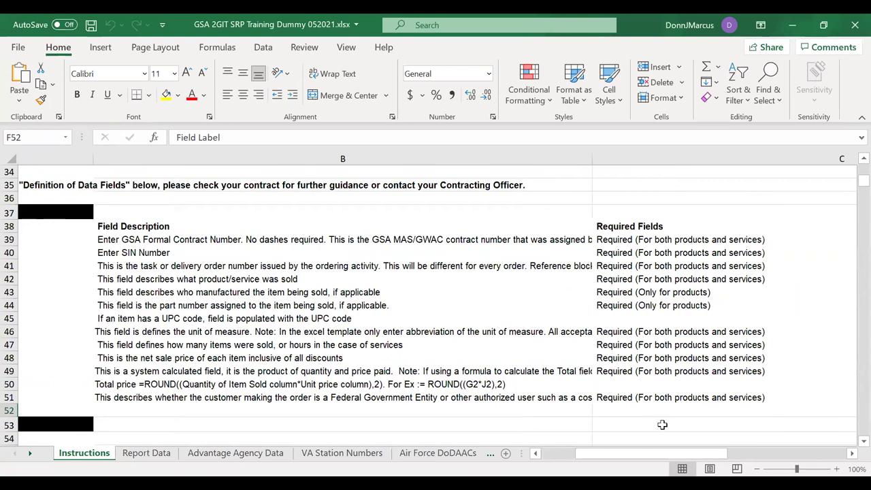
scroll(664, 454, "right", 1)
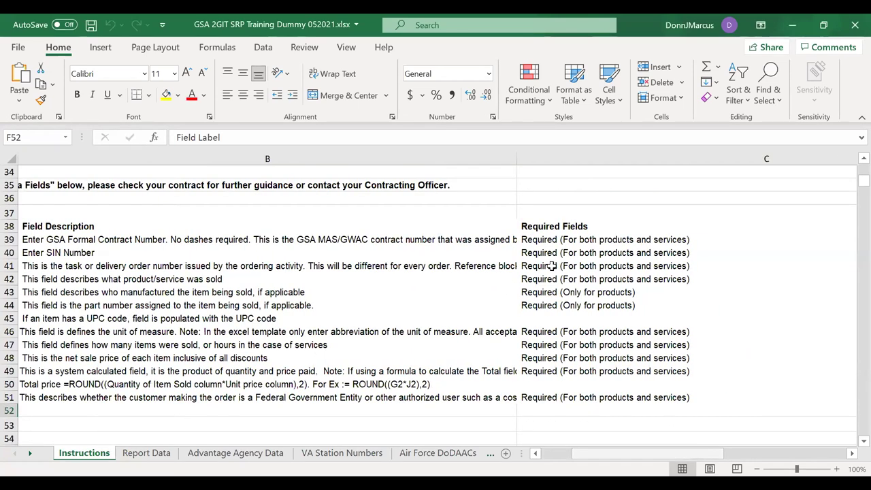
scroll(566, 238, "right", 6)
scroll(566, 238, "right", 5)
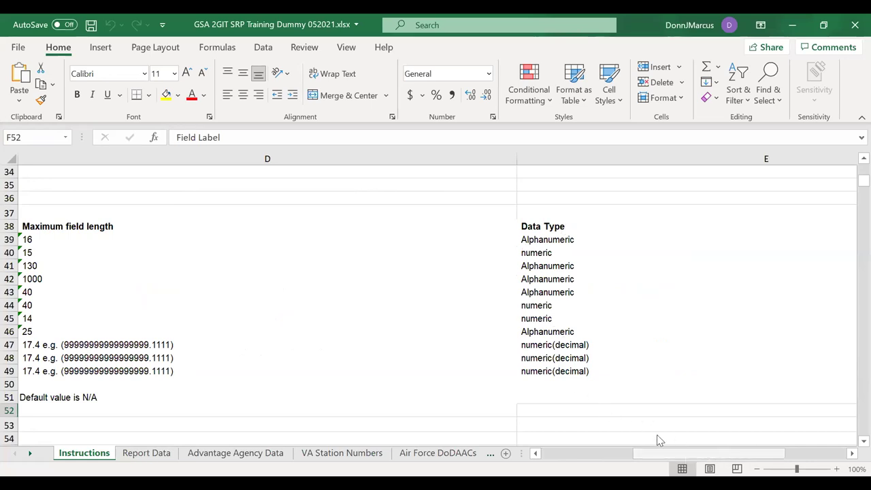
scroll(657, 438, "right", 5)
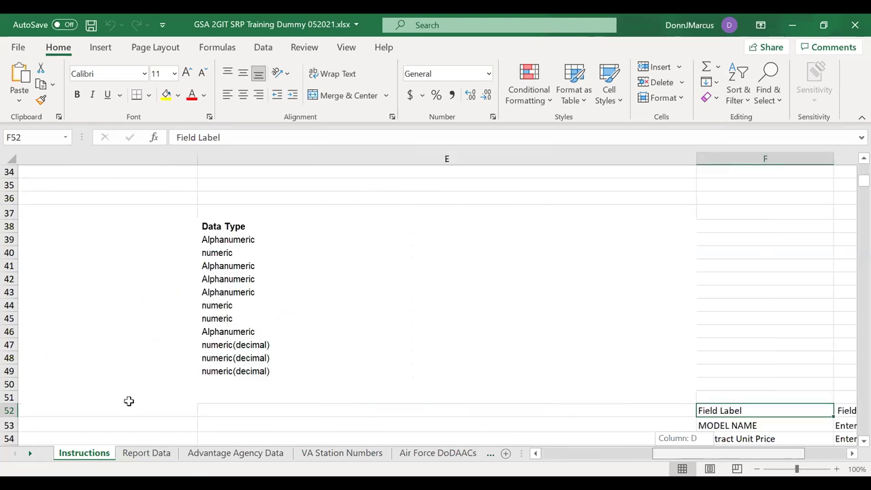
Examine the definitions of the additional 2GIT data fields on the Instructions sheet, from MODEL NAME through RFQ Submitted Date and the order status codes.
scroll(117, 419, "left", 5)
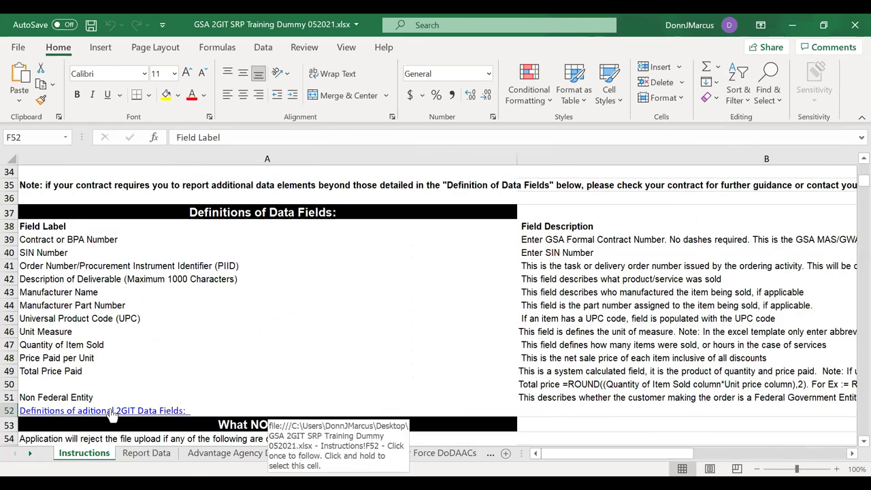
scroll(195, 395, "right", 5)
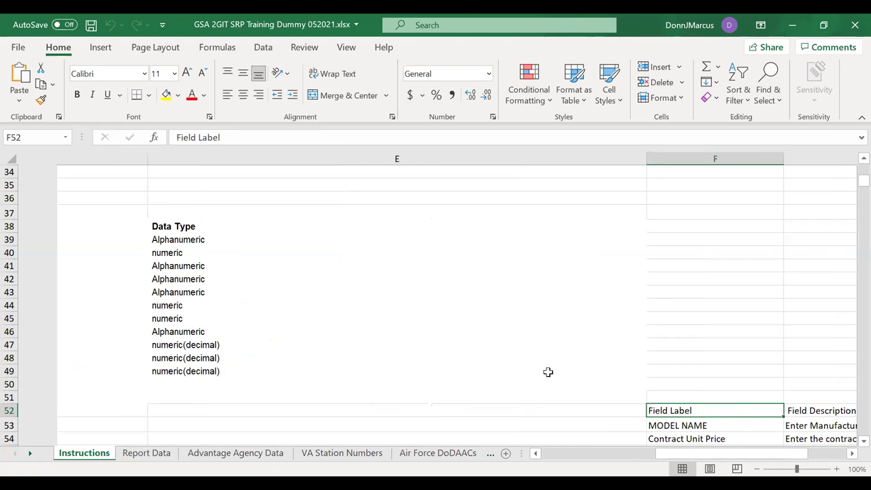
scroll(551, 299, "down", 3)
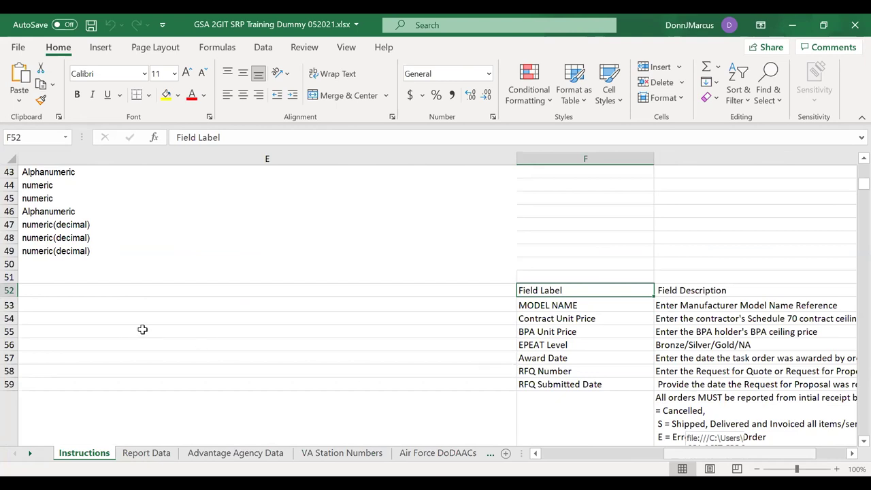
scroll(142, 330, "right", 2)
scroll(142, 330, "down", 1)
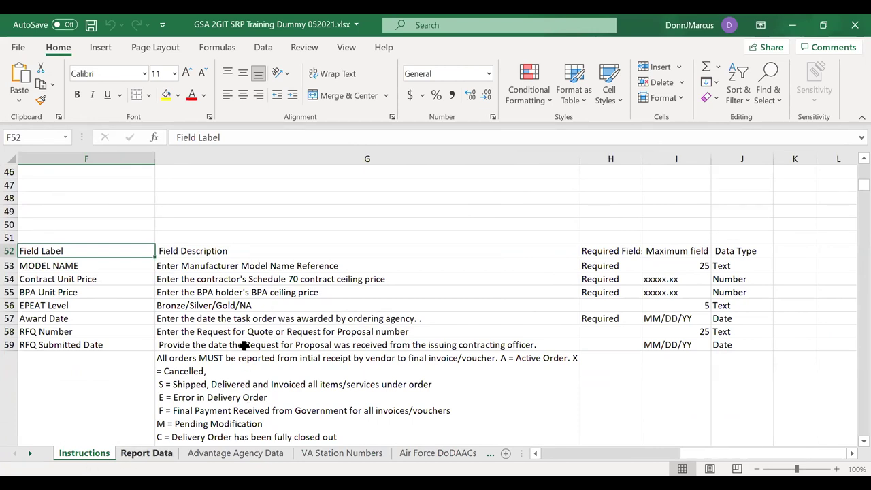
Examine the sales columns of the Report Data sheet, from contract number to MODEL NAME, and open the Advantage Agency Data sheet.
key("ctrl+Page_Down")
scroll(245, 343, "down", 2)
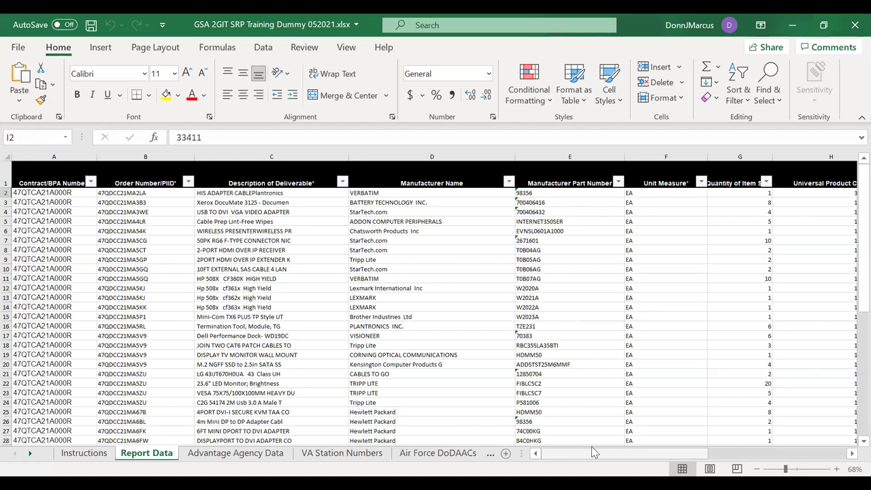
scroll(648, 438, "right", 4)
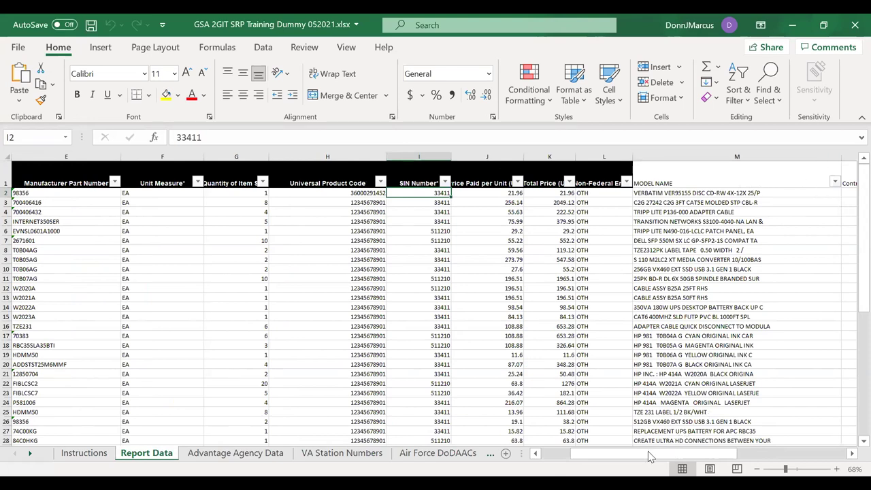
scroll(413, 378, "left", 5)
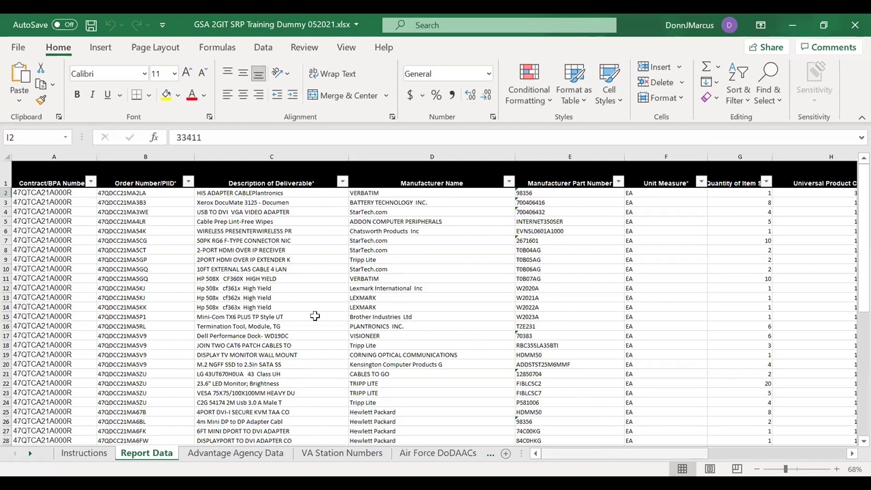
scroll(480, 205, "right", 3)
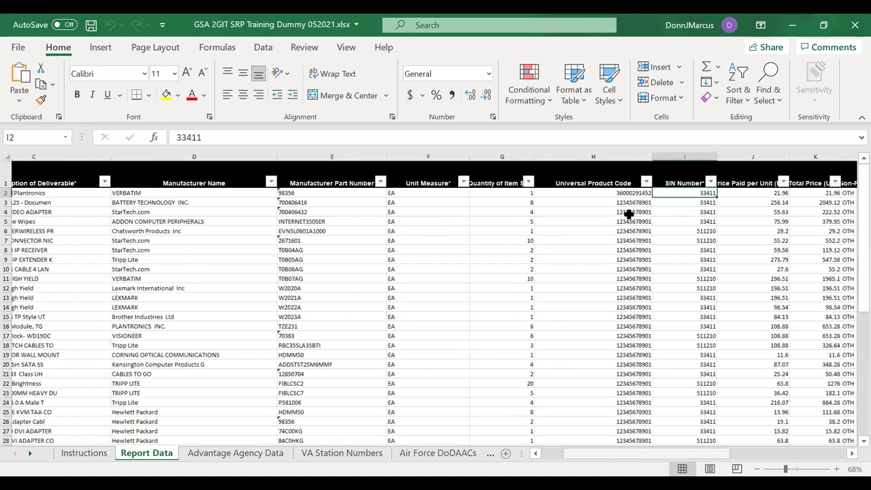
scroll(674, 206, "right", 1)
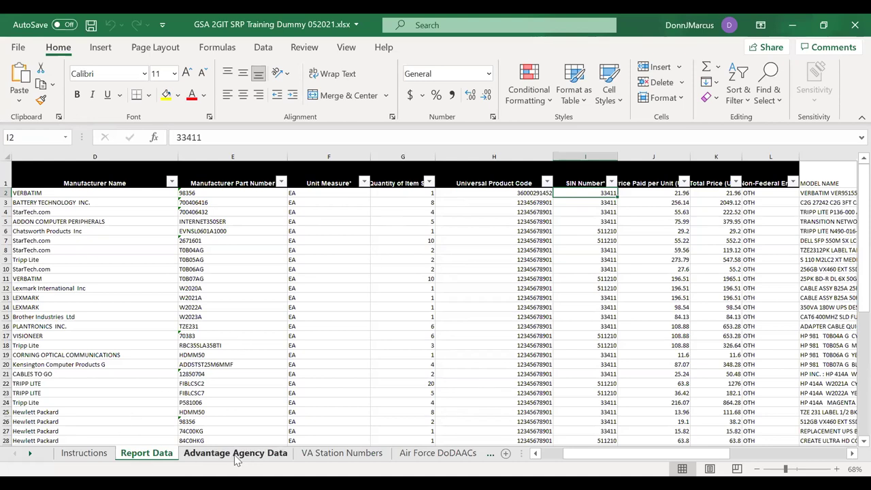
left_click(256, 458)
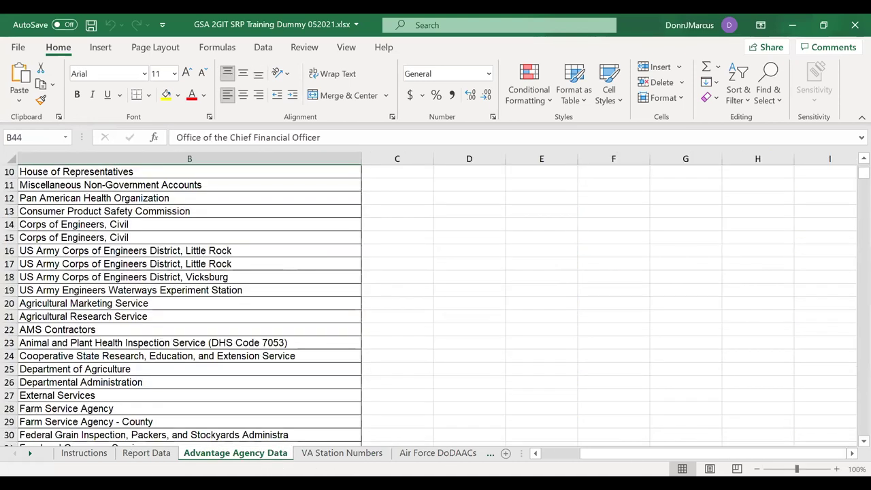
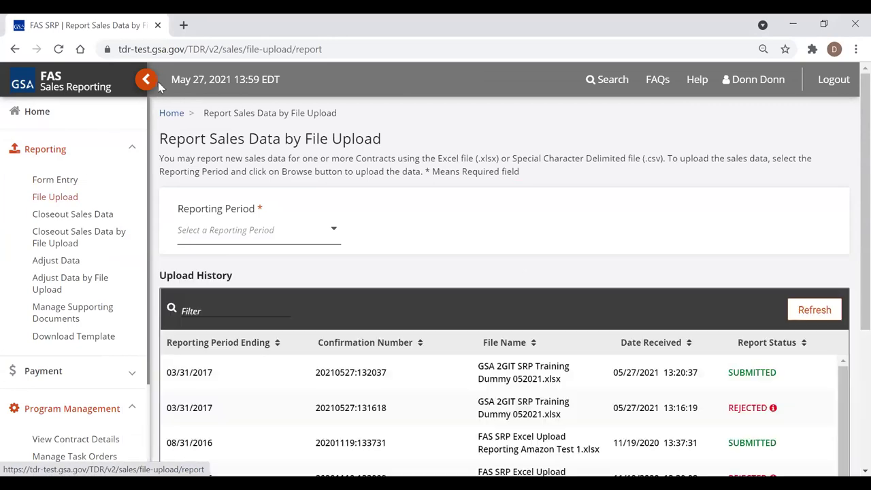
In the FAS portal's file upload history, view the errors of the rejected upload received 11/19/2020 13:27:53 and close the error details.
left_click(145, 79)
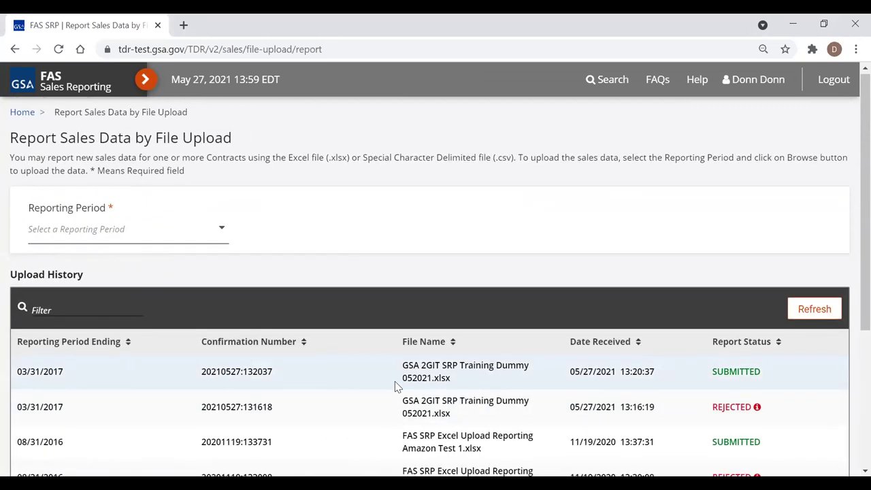
scroll(544, 405, "down", 1)
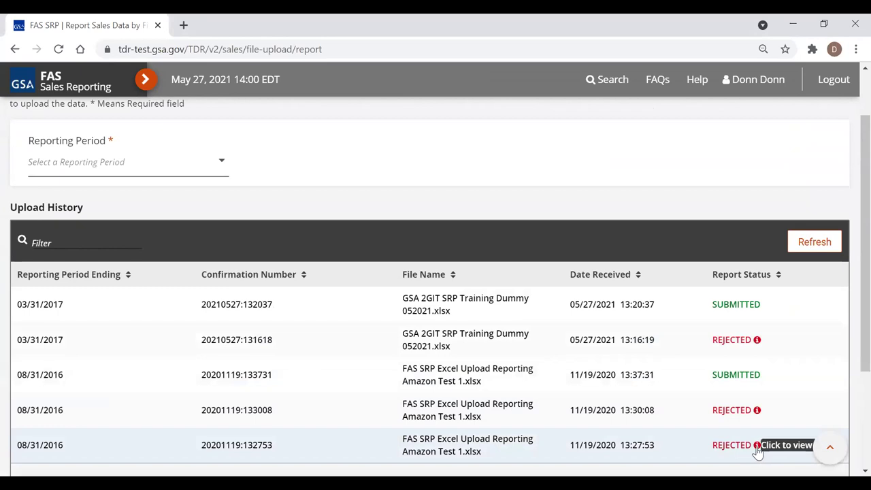
left_click(757, 447)
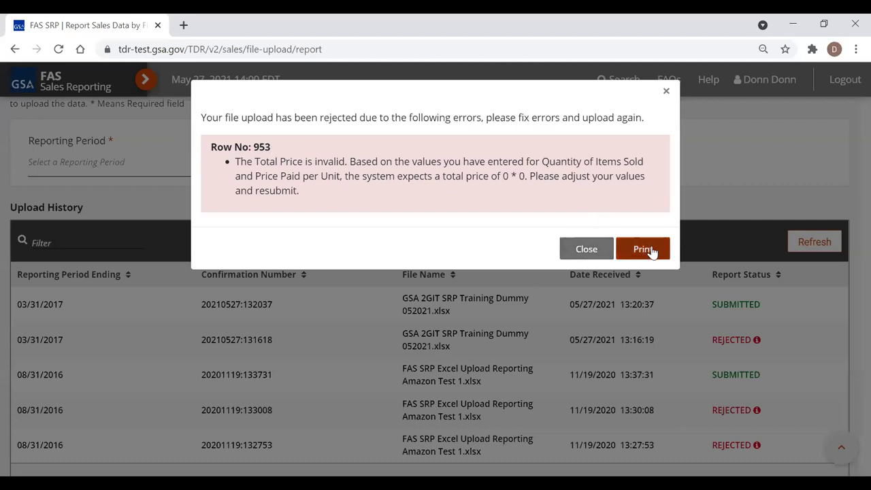
left_click(593, 250)
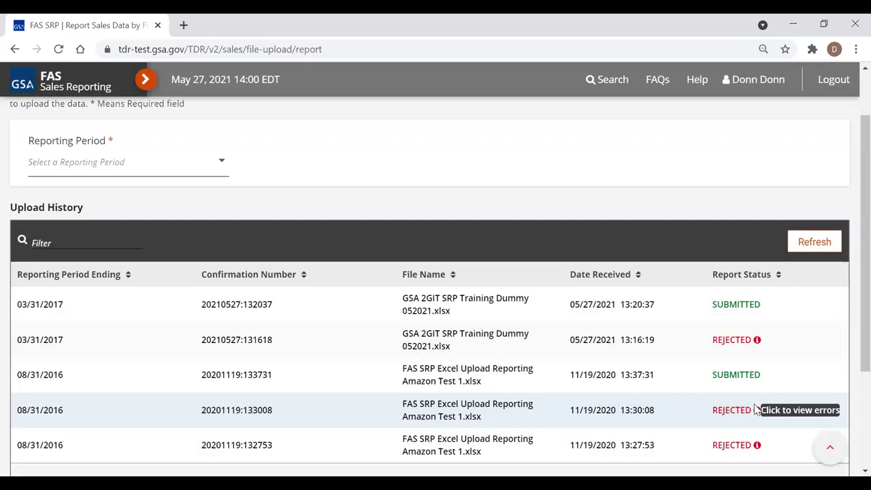
View and close the error details of the rejected uploads received 11/19/2020 13:30:08 and 05/27/2021 13:16:19.
left_click(757, 410)
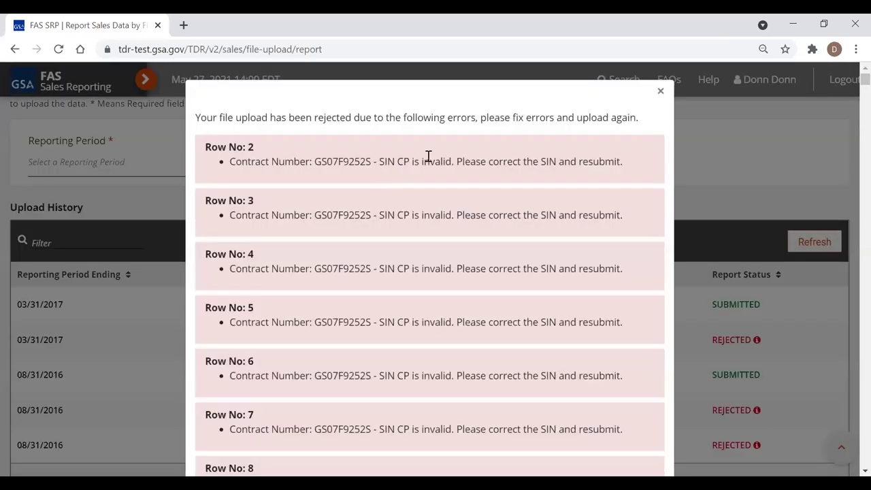
scroll(469, 167, "down", 4)
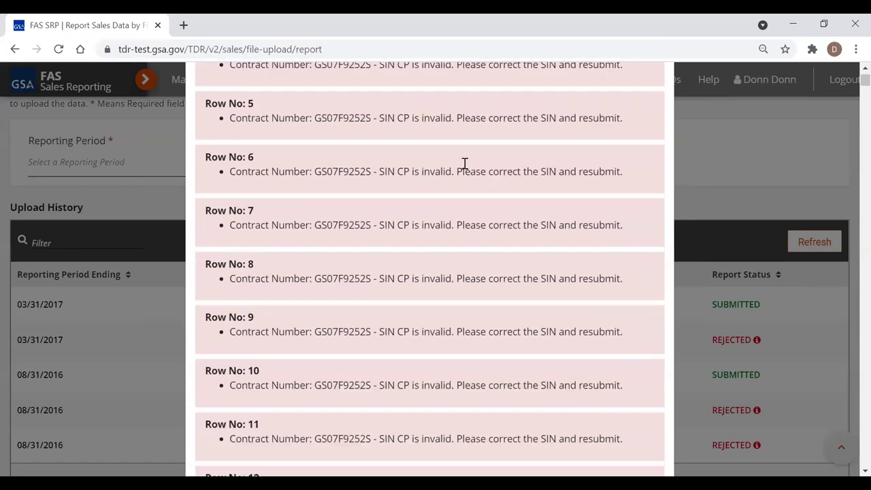
scroll(249, 198, "up", 4)
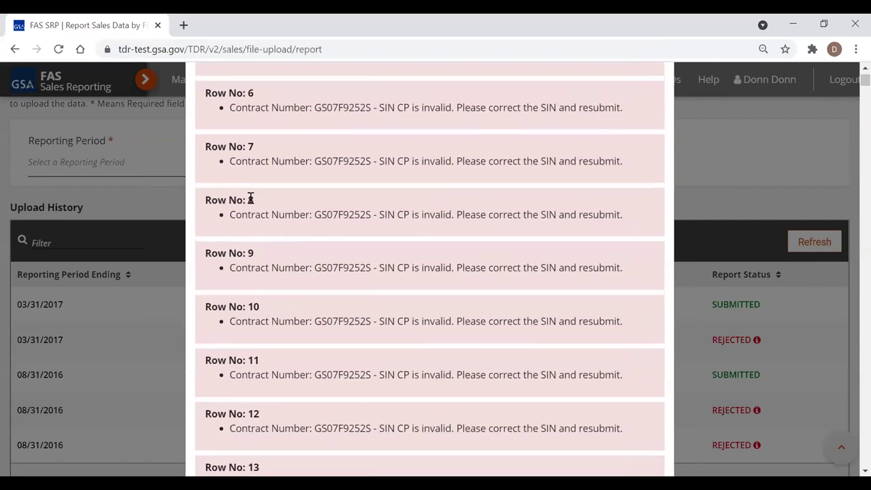
left_click(660, 90)
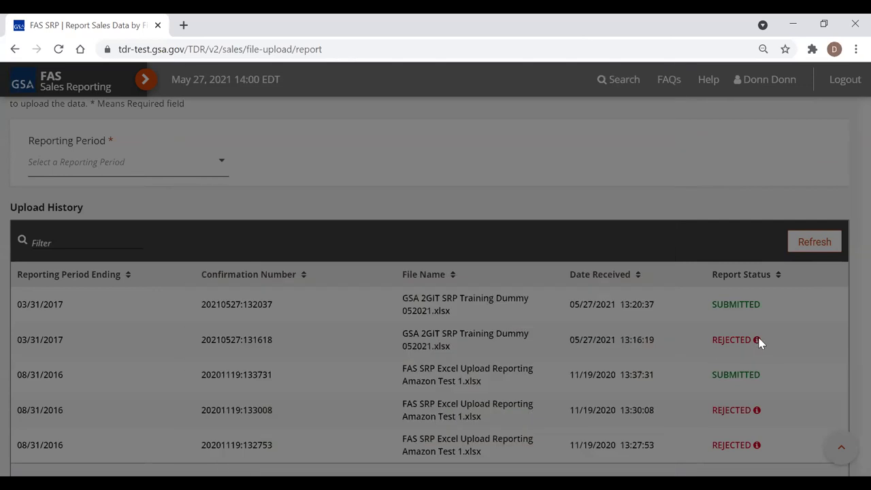
left_click(757, 340)
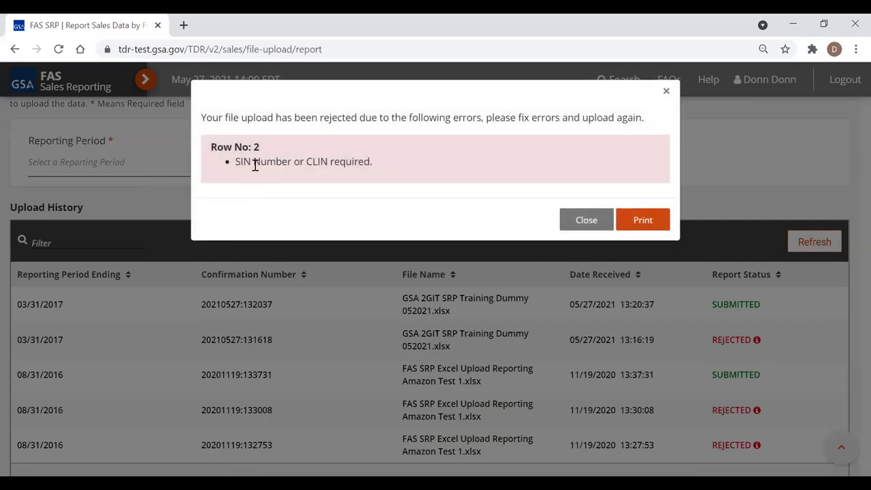
left_click(596, 223)
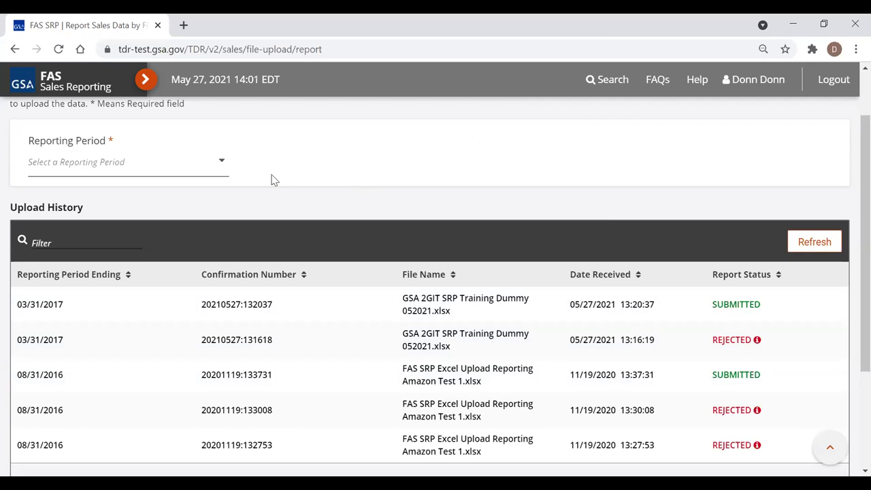
Set the reporting period for the file upload to 05/31/2017.
left_click(222, 166)
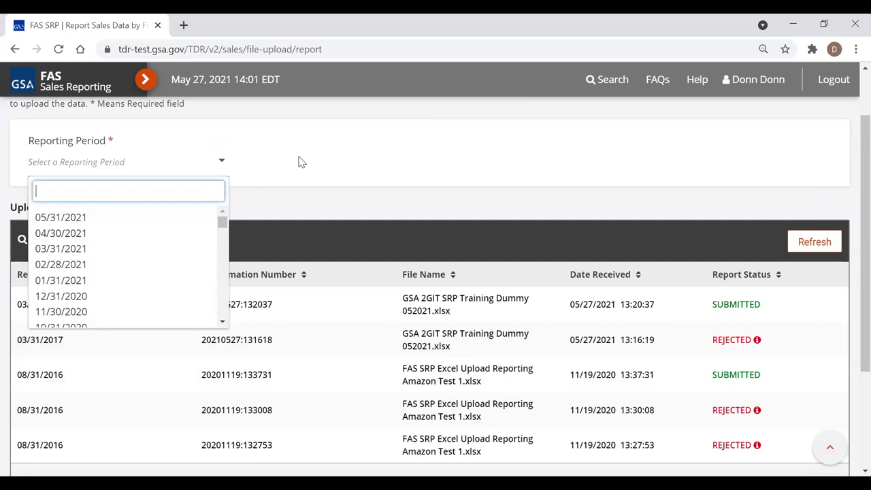
scroll(163, 258, "down", 4)
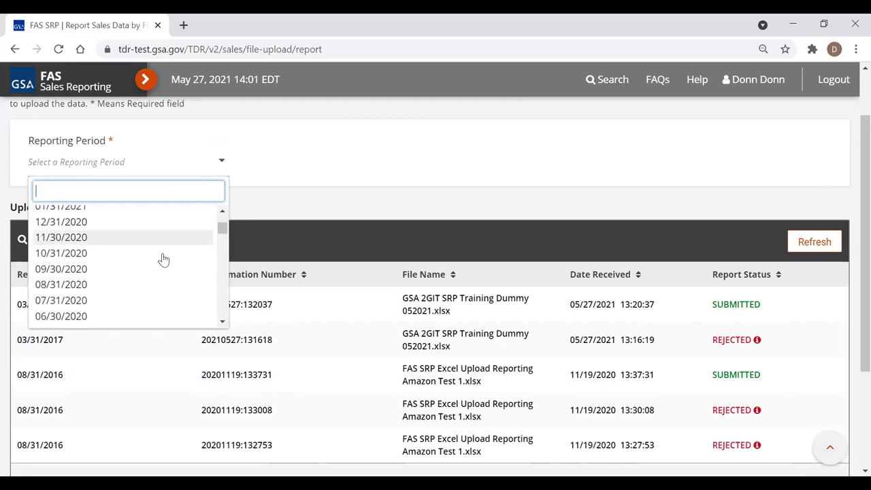
scroll(164, 264, "down", 5)
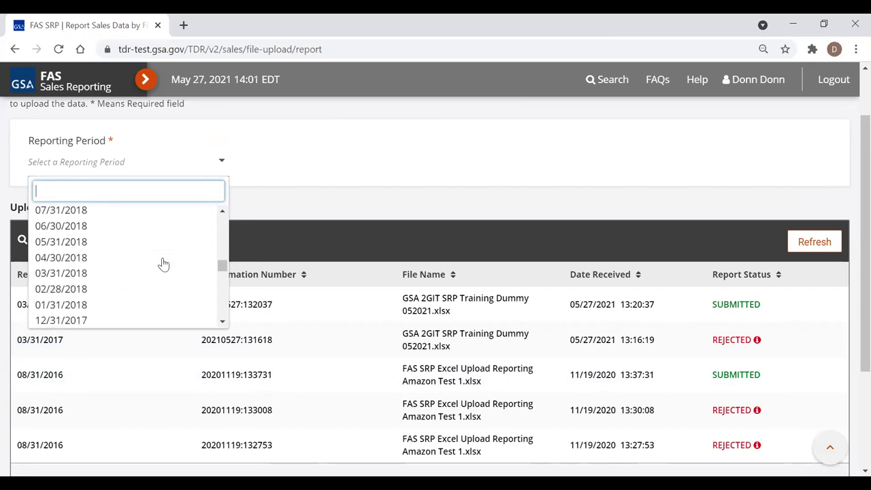
scroll(81, 289, "down", 2)
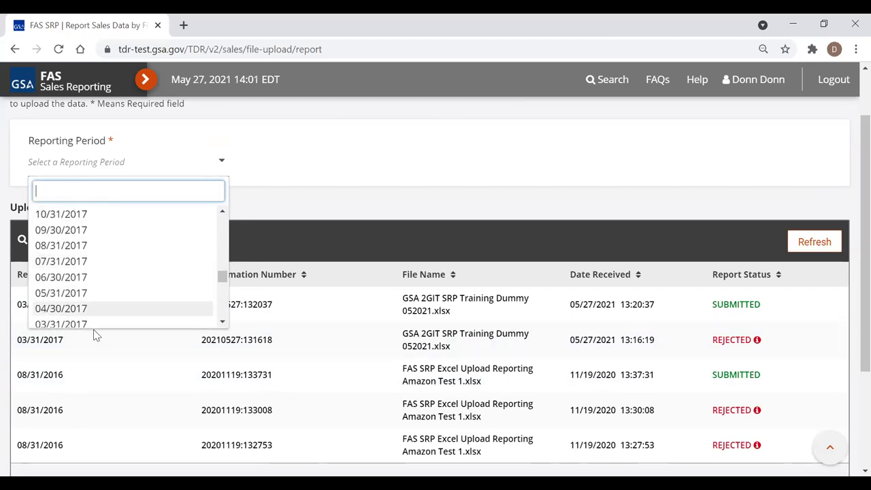
left_click(102, 293)
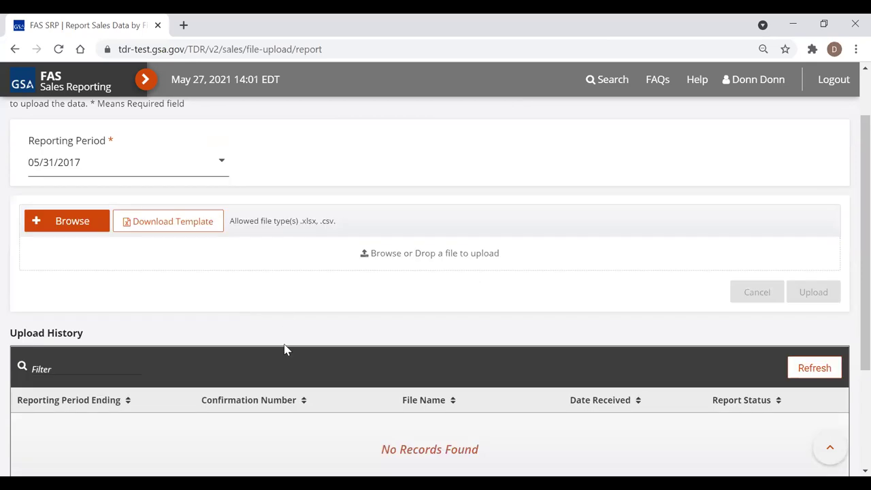
Choose GSA 2GIT SRP Training Dummy 052021.xlsx from the Desktop folder as the sales file for upload.
left_click(75, 219)
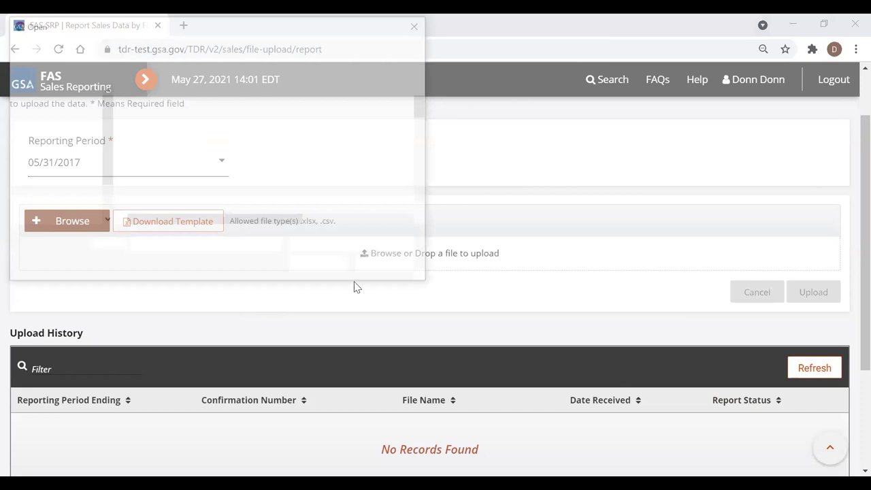
scroll(427, 163, "down", 1)
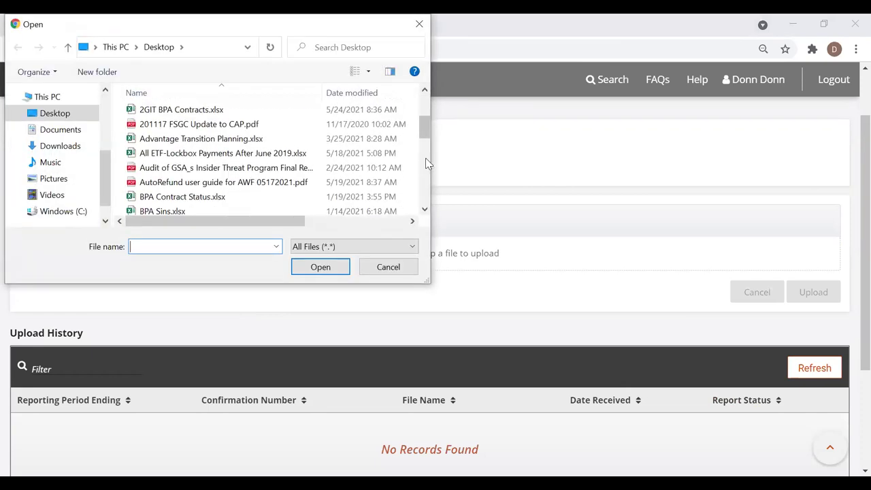
scroll(272, 156, "down", 2)
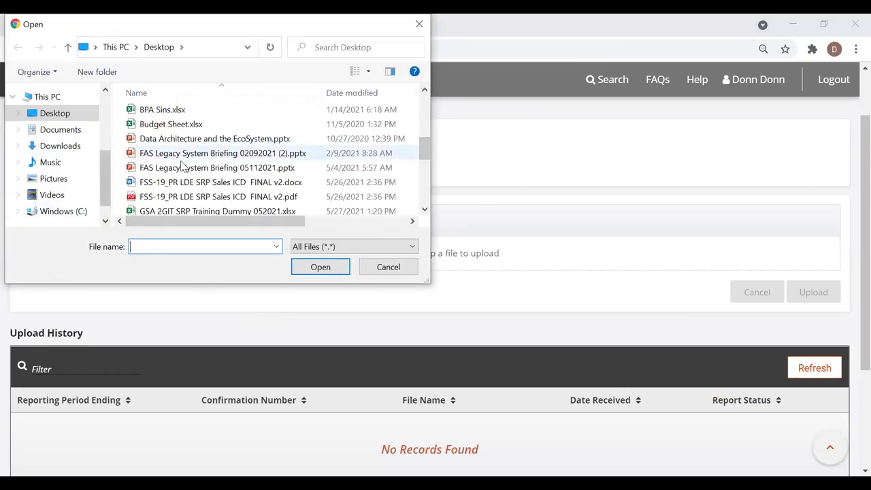
scroll(217, 155, "down", 1)
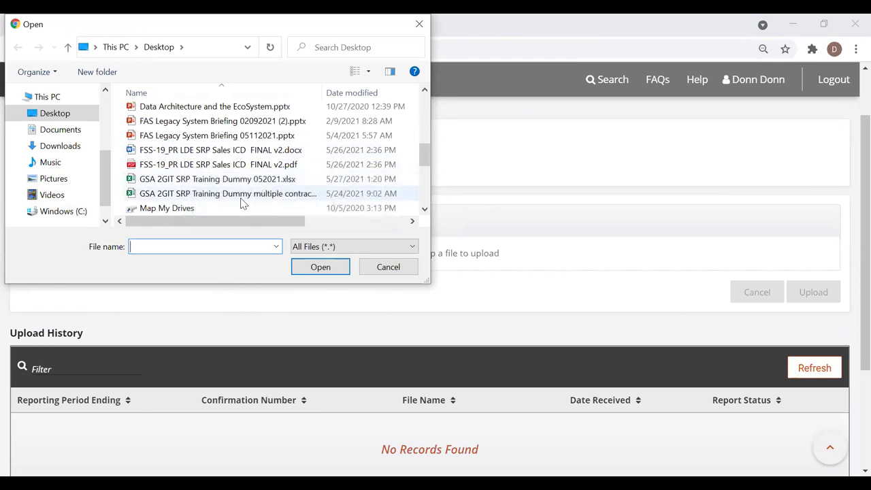
left_click(307, 179)
left_click(329, 271)
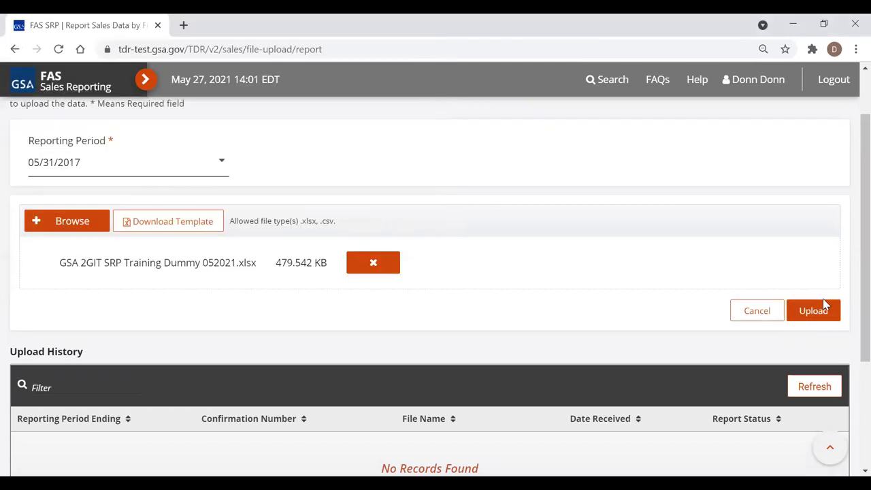
Upload the chosen sales file, certify that its information is complete and accurate, submit it, and refresh the upload history.
left_click(813, 309)
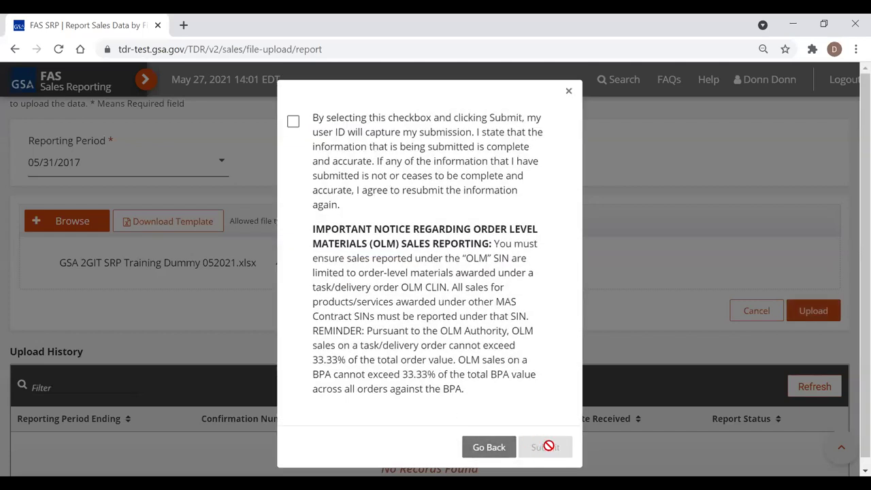
left_click(293, 121)
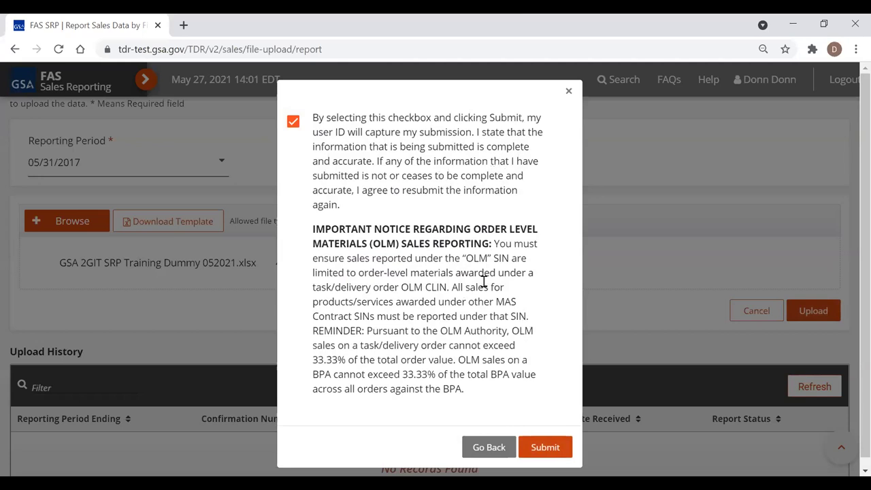
left_click(553, 447)
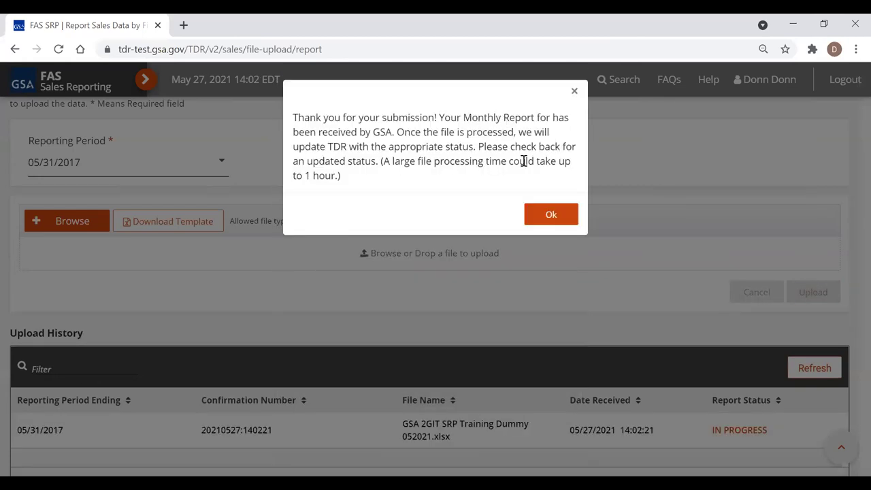
left_click(553, 214)
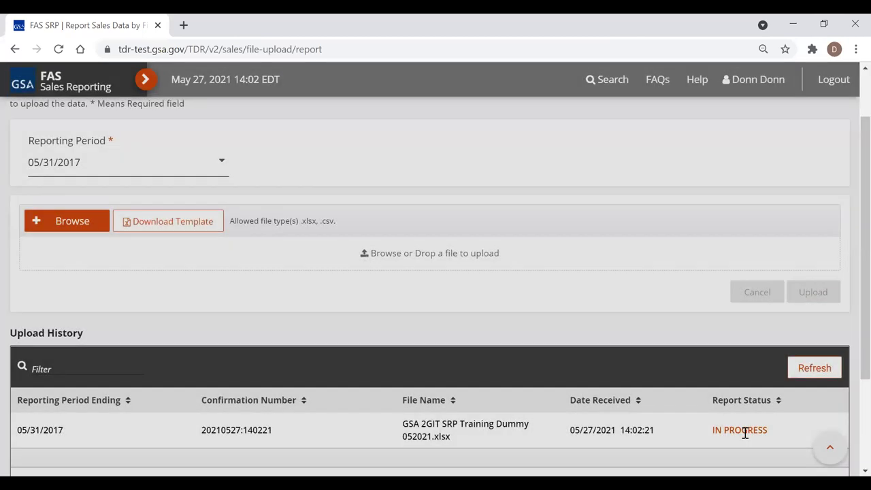
scroll(714, 422, "down", 1)
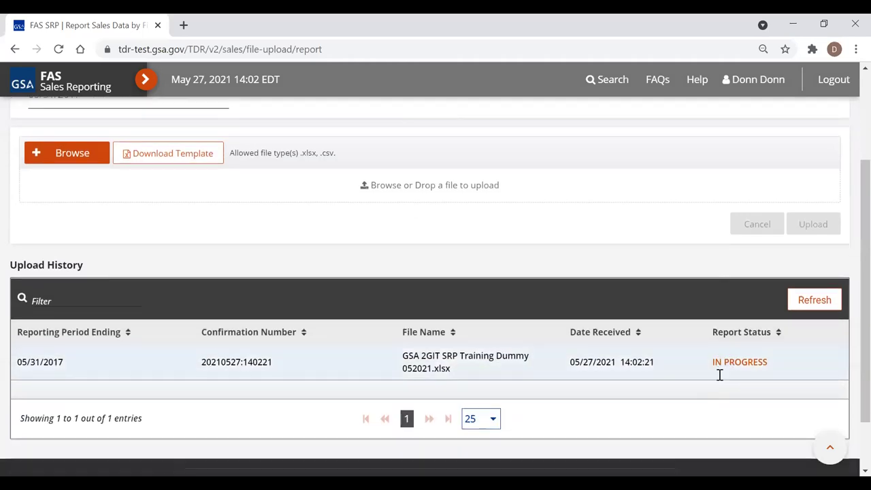
left_click(809, 299)
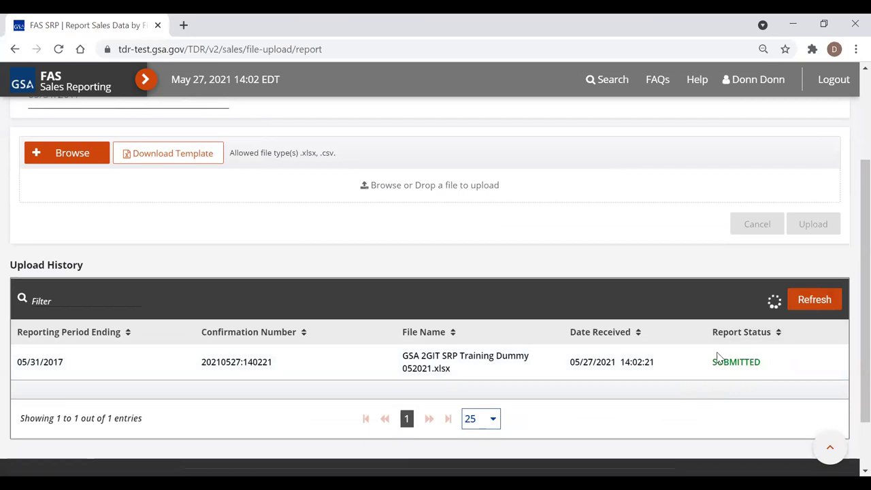
Return to the home page and open the reporting history of the most recently reported contract.
scroll(578, 298, "up", 2)
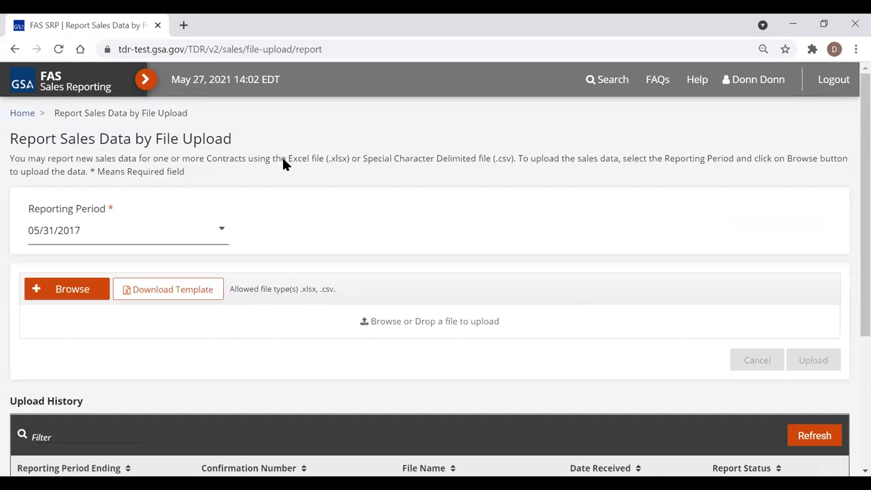
left_click(22, 113)
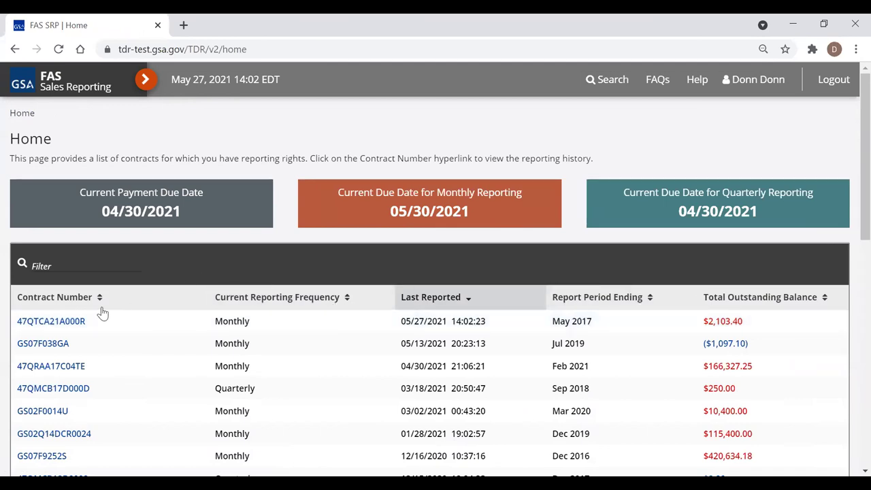
left_click(35, 326)
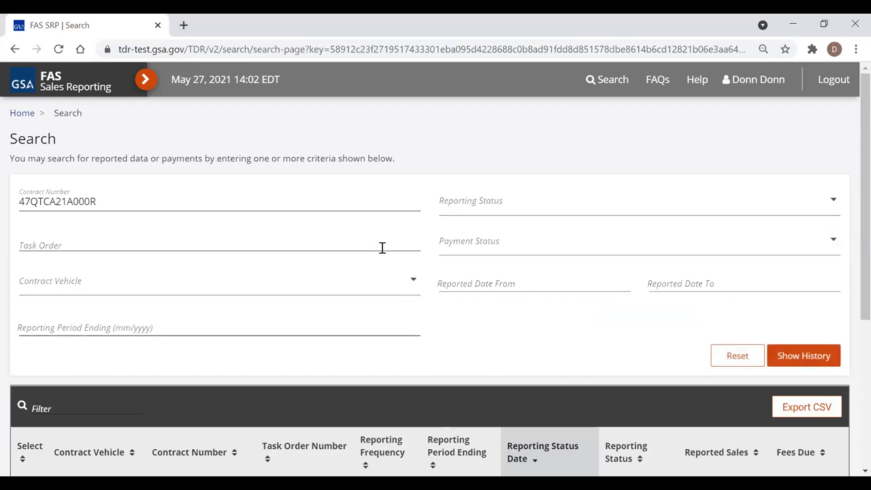
scroll(624, 307, "down", 2)
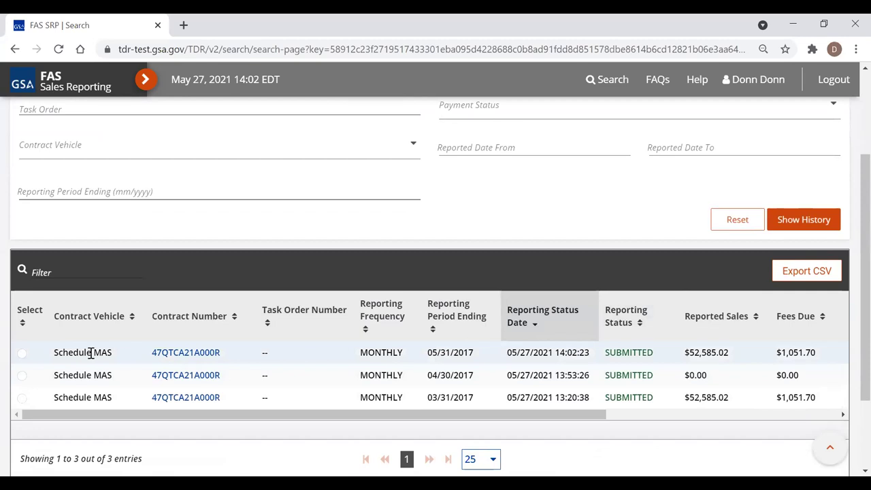
Select the report for the period ending 05/31/2017 and view its sales data, including the totals and sales data table.
left_click(22, 354)
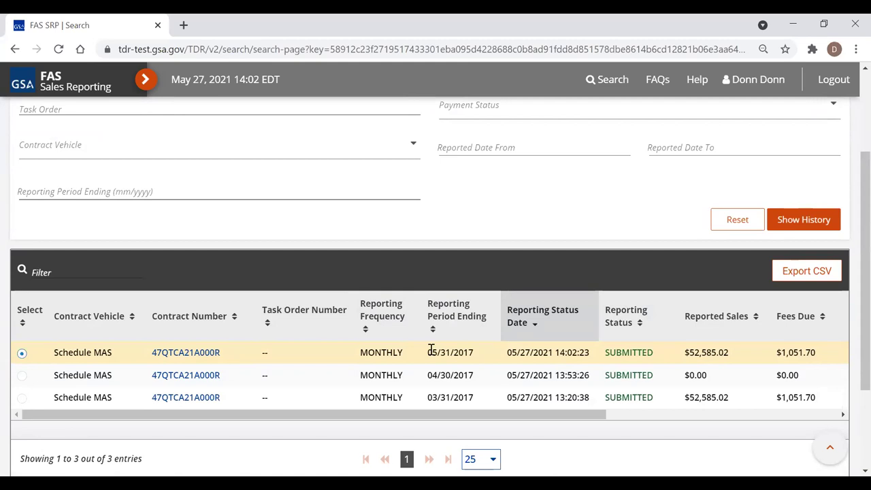
scroll(639, 387, "down", 1)
left_click(721, 427)
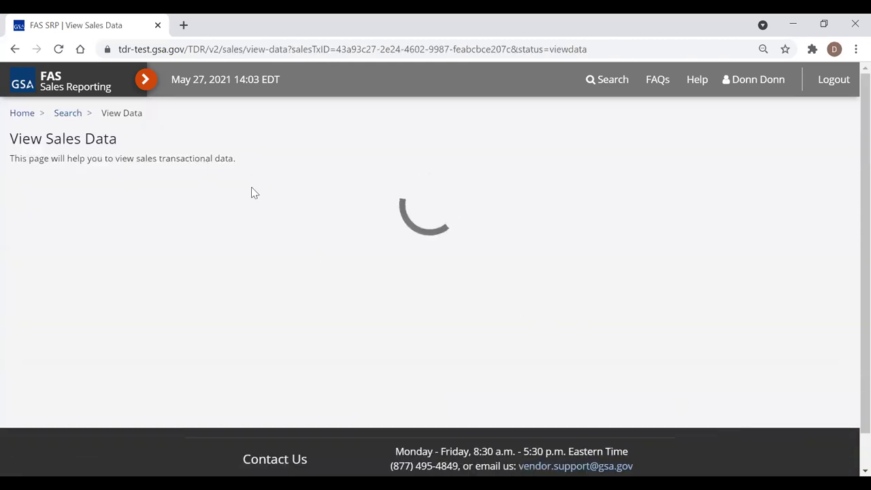
scroll(341, 349, "down", 1)
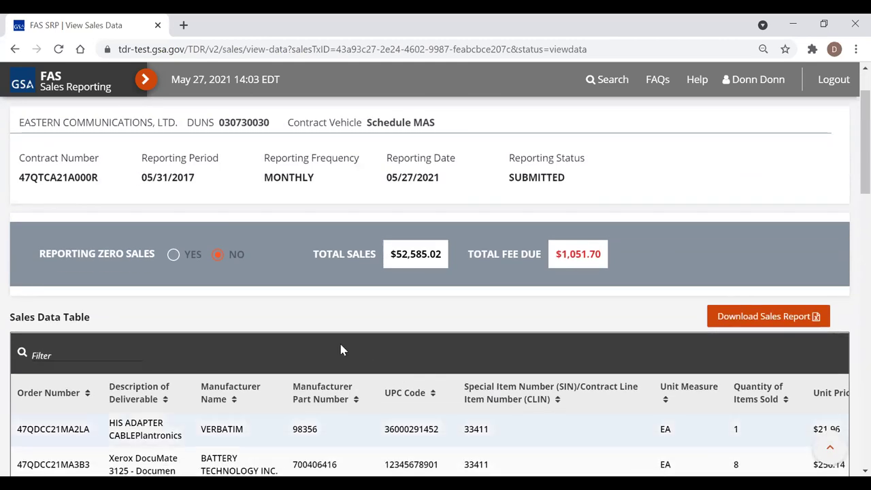
scroll(474, 367, "down", 1)
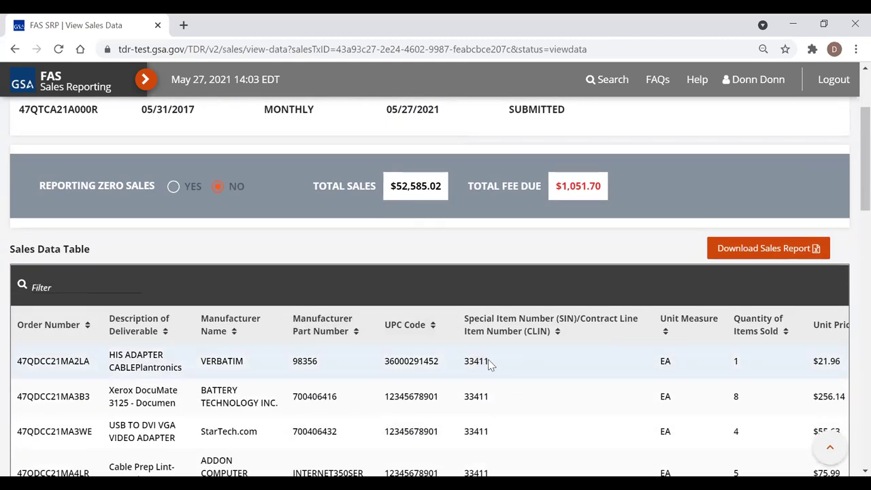
Download the sales report and open the Excel file, repeat the download and opening, and return to the portal's home page.
left_click(783, 250)
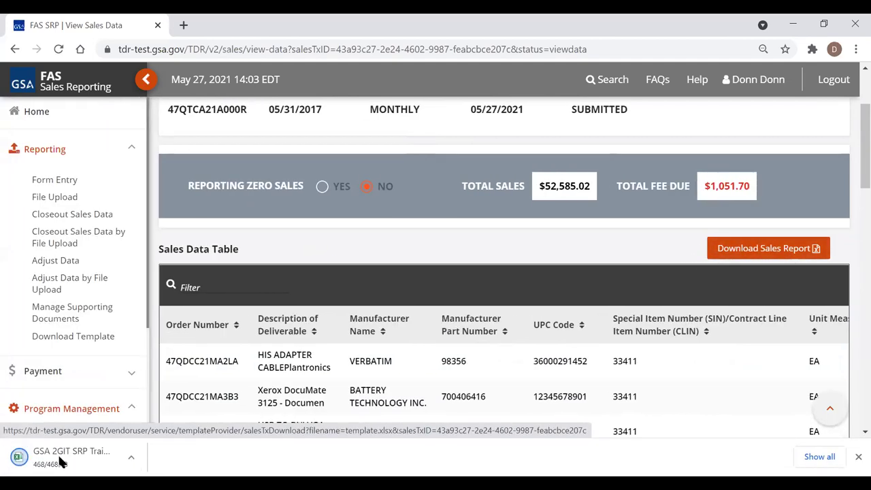
left_click(68, 460)
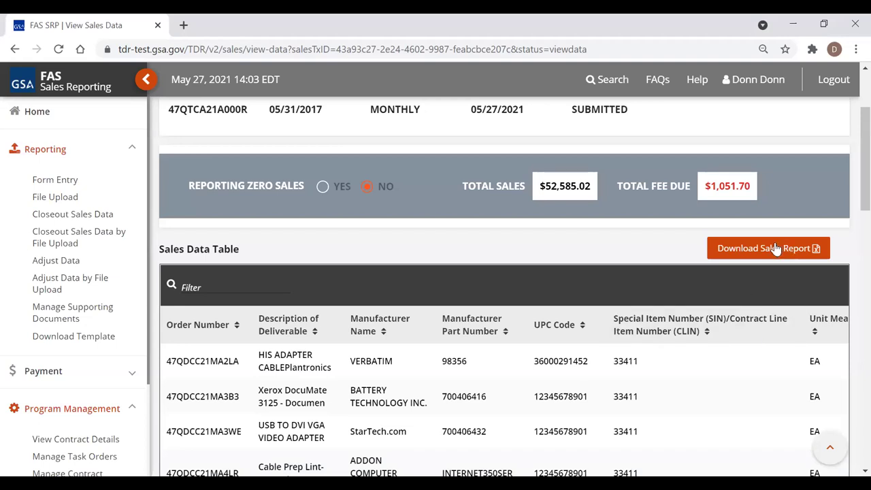
left_click(776, 249)
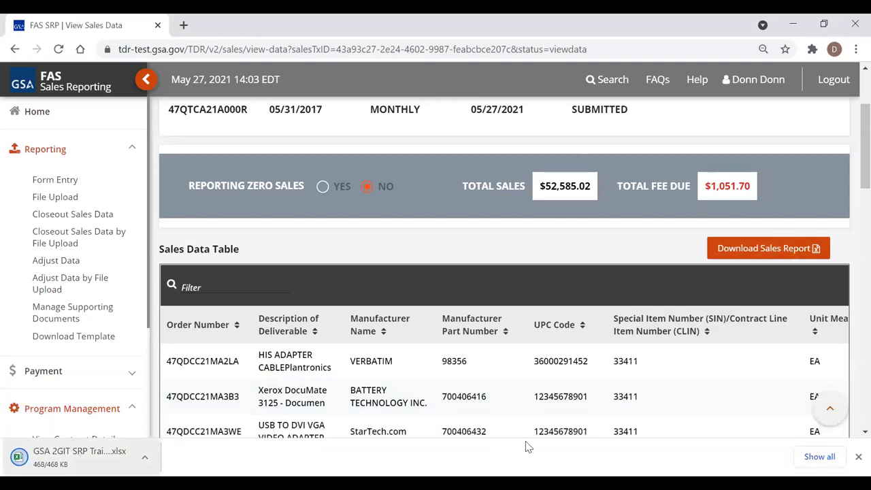
left_click(78, 457)
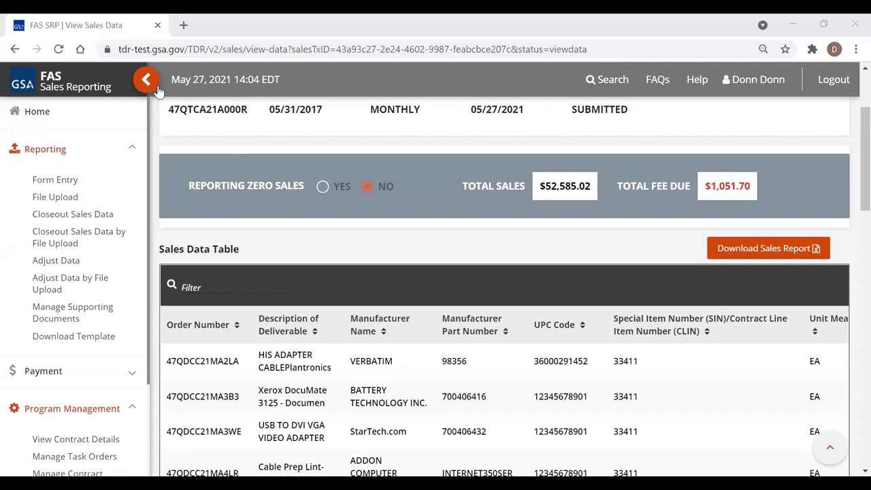
left_click(39, 111)
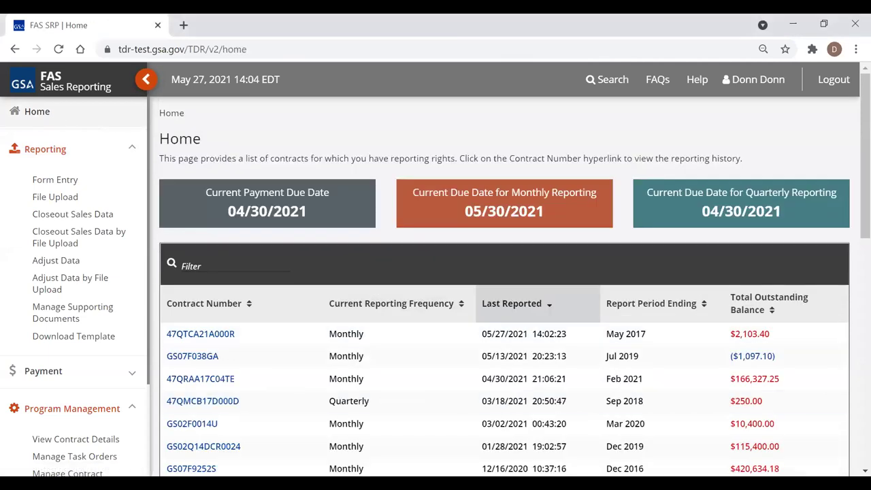
Open the contract details page and look up the contract by pasting the copied contract number.
left_click(60, 148)
left_click(35, 216)
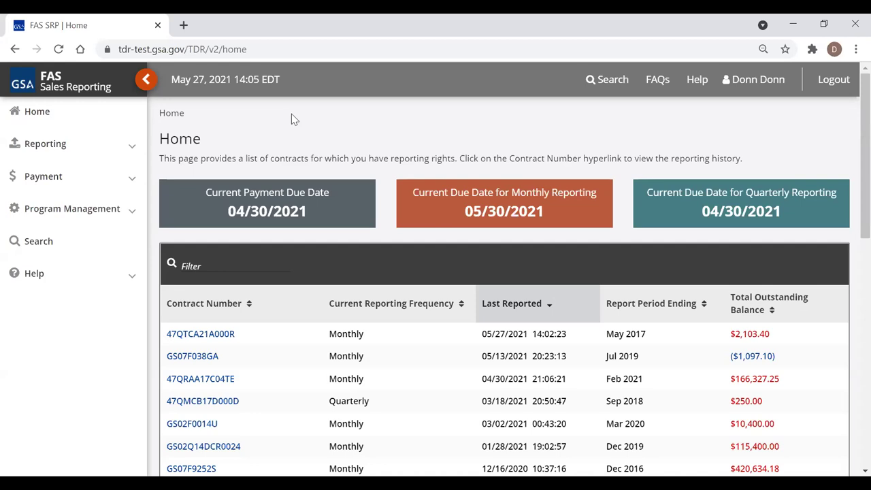
left_click(42, 211)
left_click(69, 244)
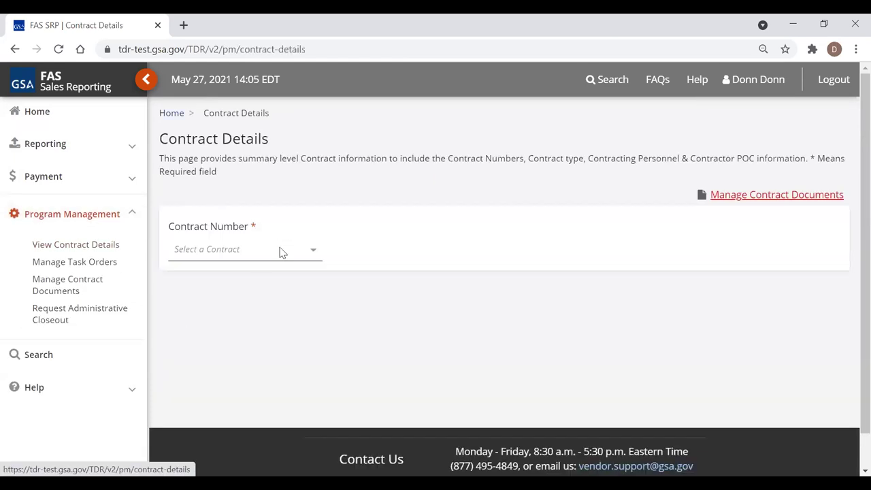
left_click(218, 253)
right_click(217, 251)
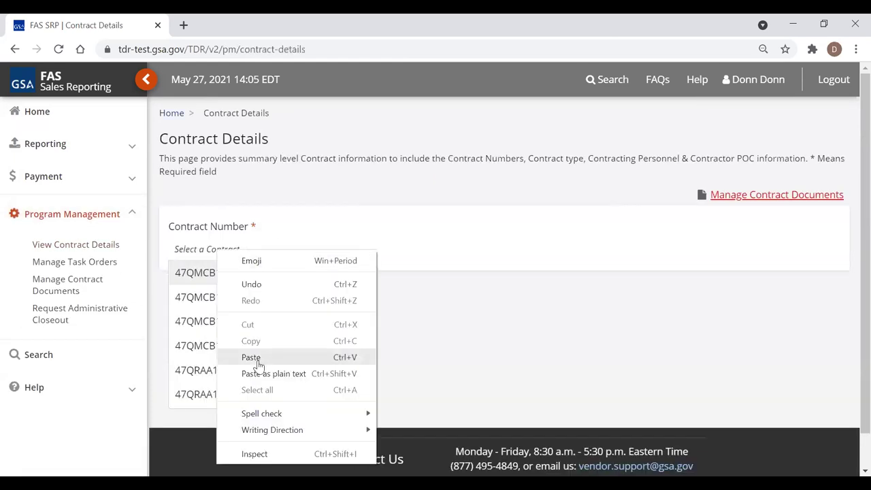
left_click(250, 357)
left_click(248, 284)
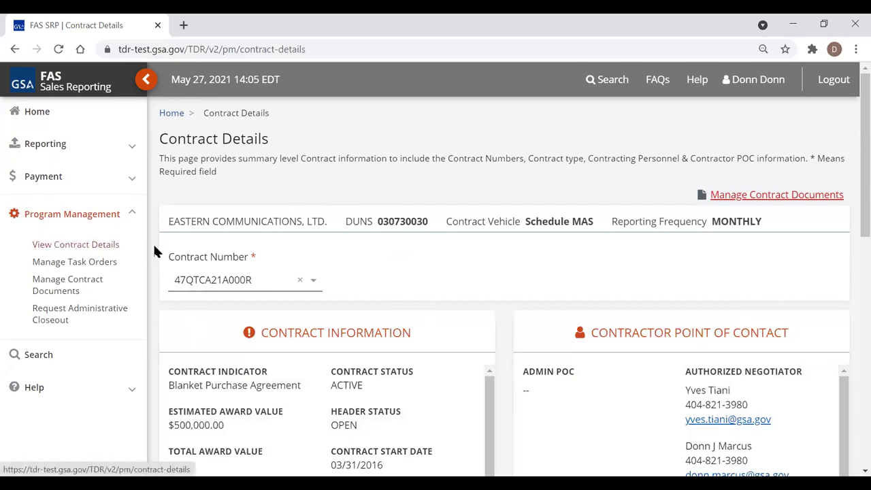
Review the contract information, contractor point of contact and GSA point of contact sections with the navigation collapsed.
left_click(145, 79)
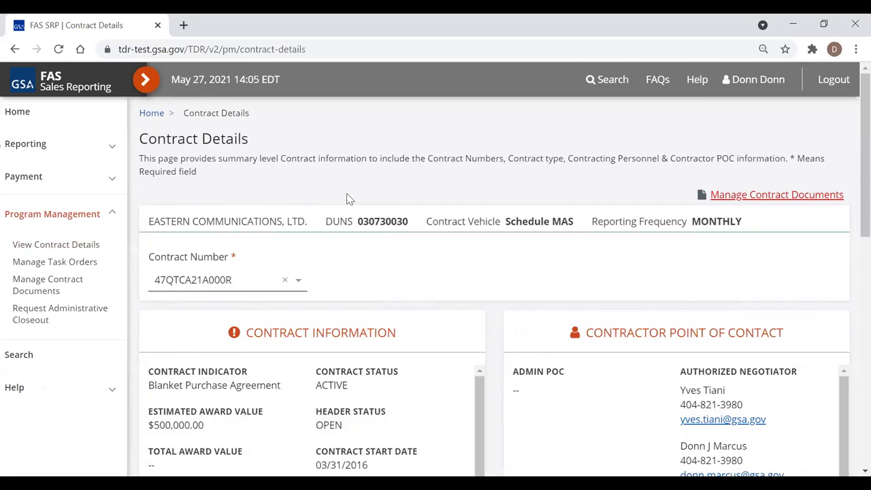
scroll(234, 198, "down", 1)
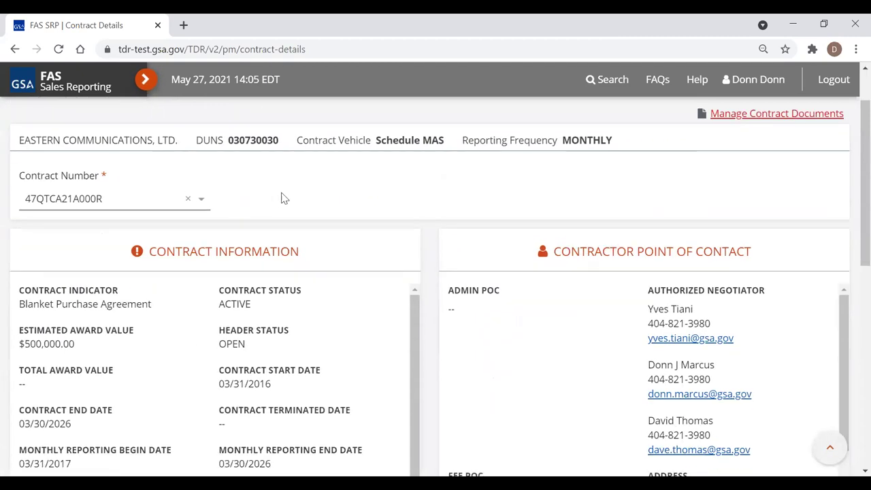
scroll(285, 198, "down", 1)
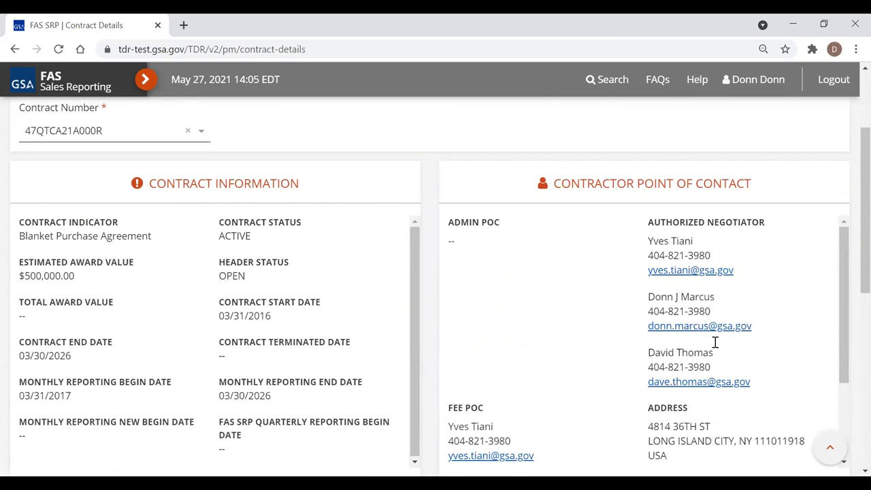
scroll(635, 319, "down", 7)
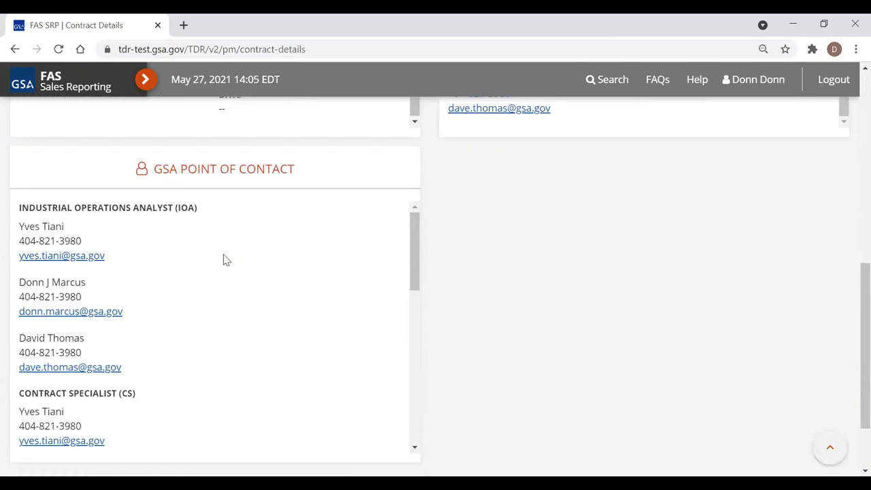
scroll(246, 300, "up", 6)
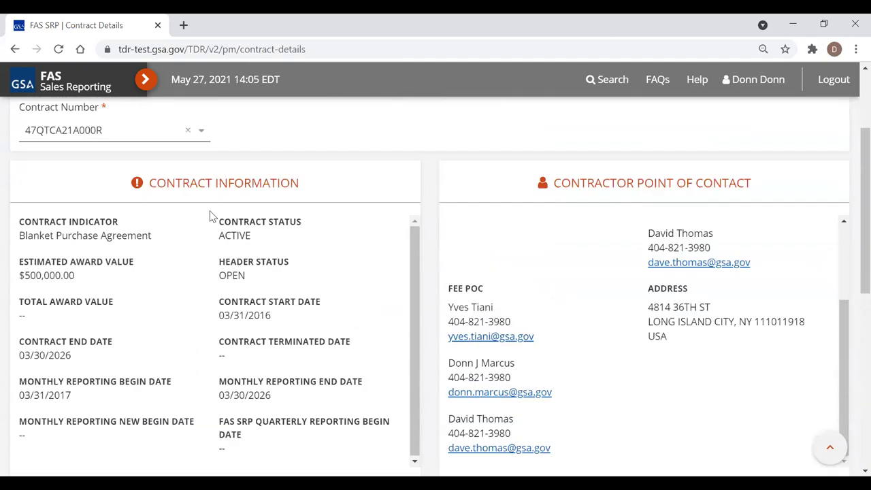
scroll(211, 216, "up", 3)
Go to the reporting page for managing supporting documents and collapse the navigation.
left_click(145, 79)
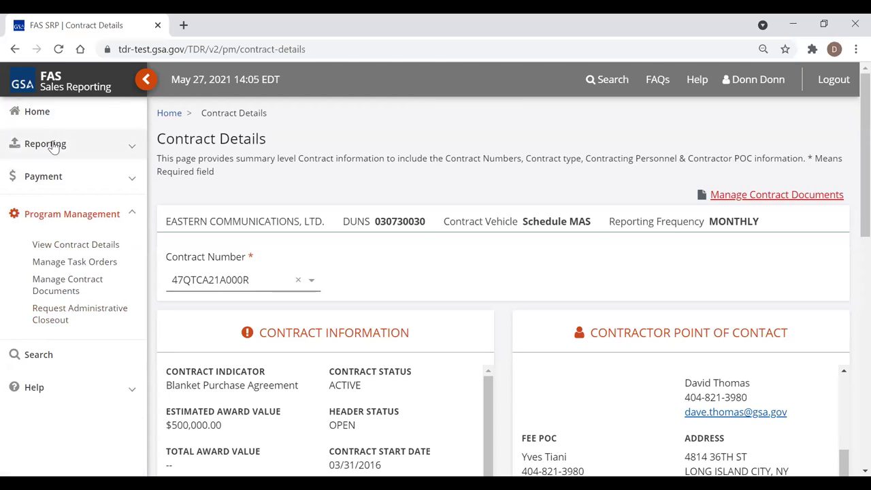
left_click(54, 145)
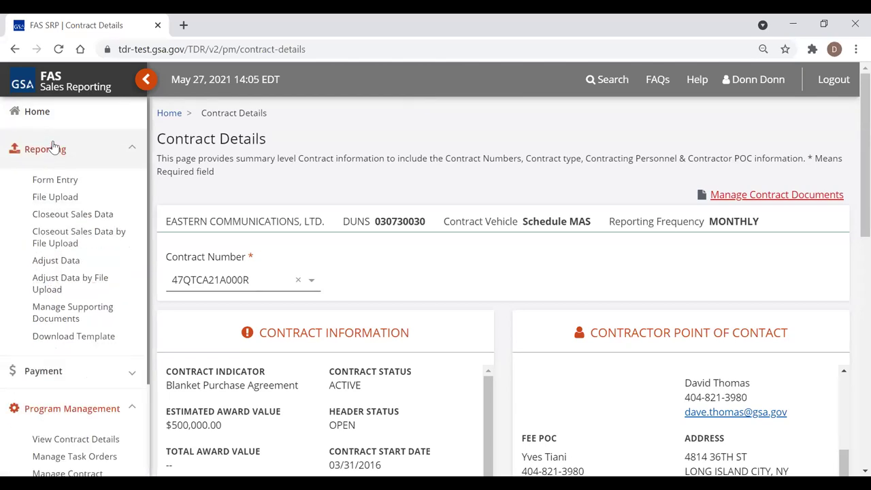
left_click(72, 315)
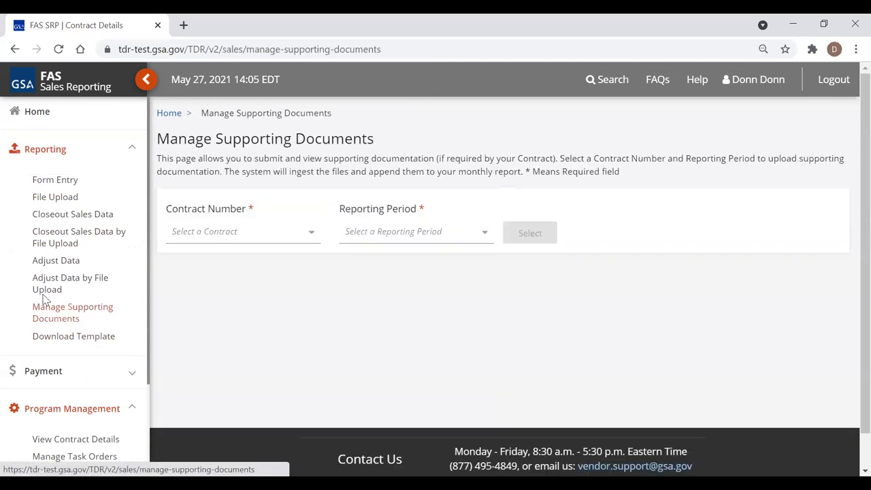
left_click(146, 80)
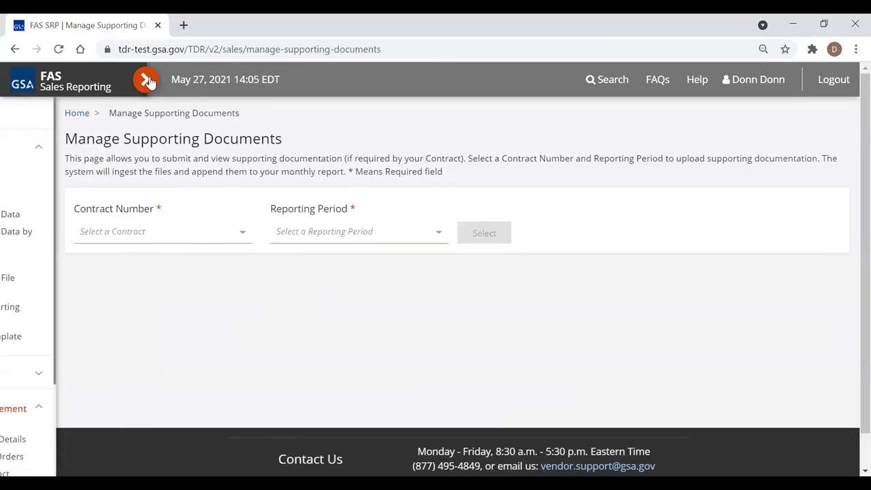
Choose the copied contract number and reporting period 05/31/2017 for the supporting documents, and load that selection.
left_click(195, 232)
right_click(131, 233)
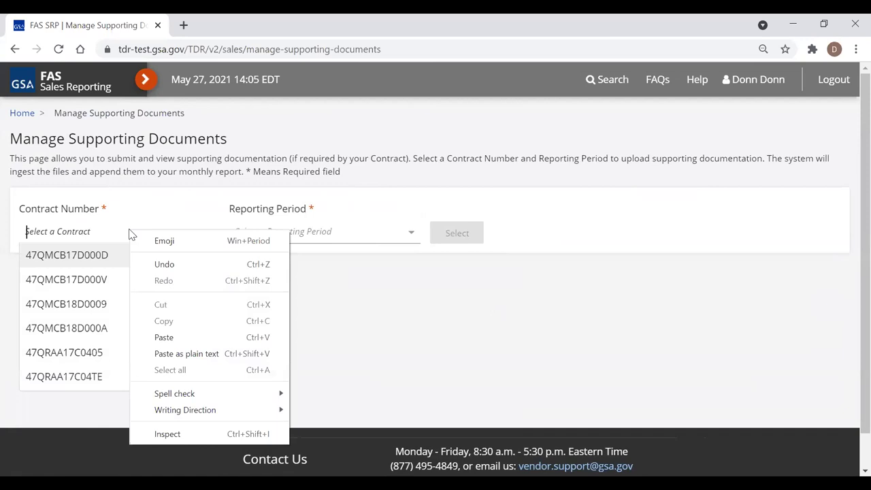
left_click(157, 337)
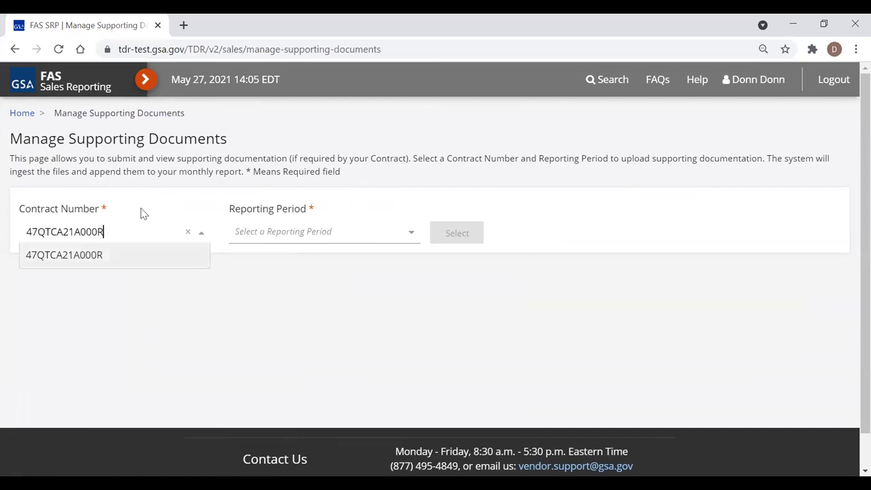
left_click(97, 255)
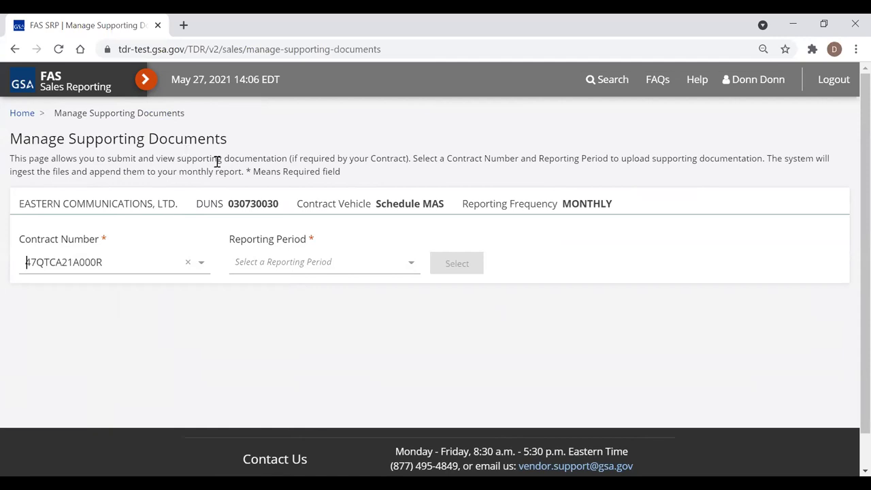
left_click(384, 266)
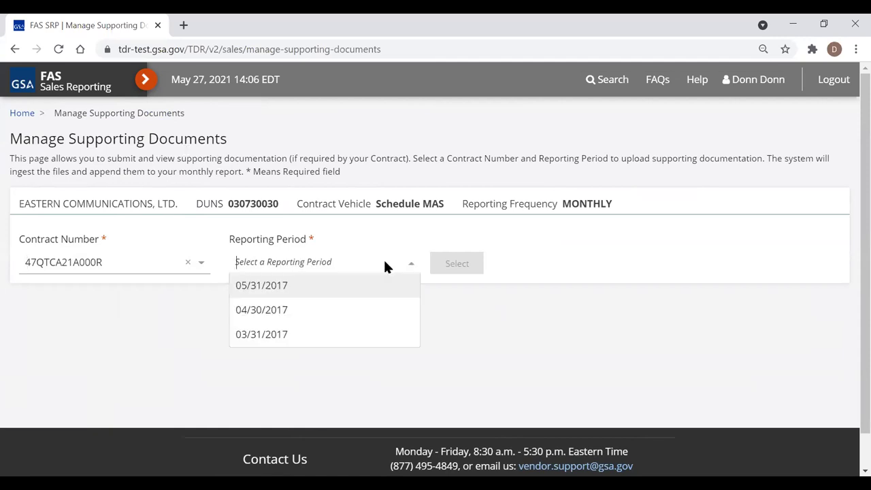
left_click(287, 290)
left_click(476, 272)
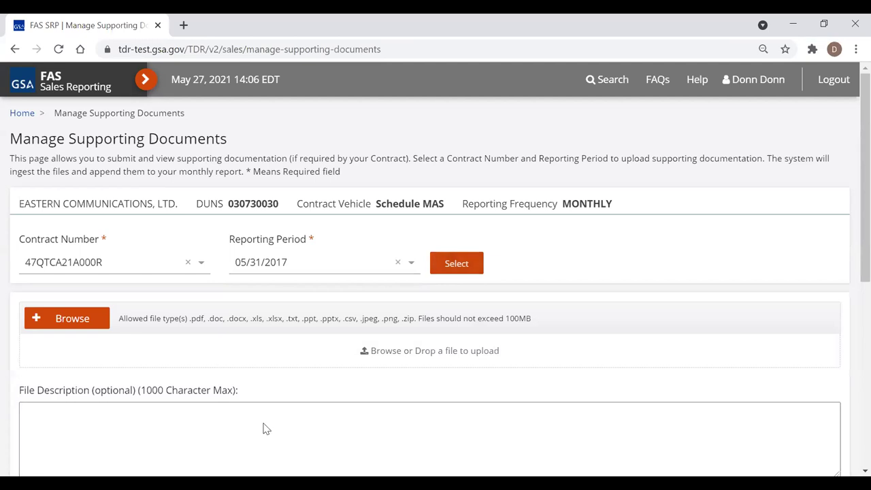
Upload the supporting document 2b335be8-b04b-48e4-b02c-3c7b18296e23.pdf from the Desktop with the description "May 2017 Variance Report".
left_click(72, 321)
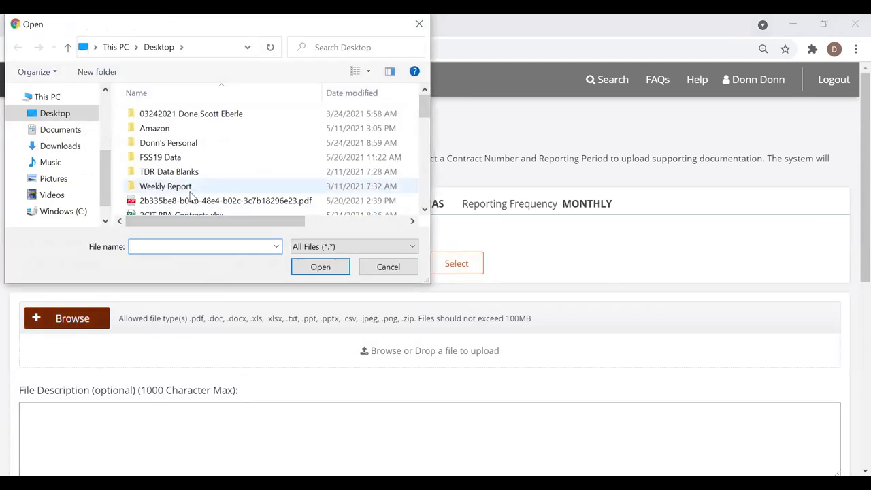
double_click(184, 202)
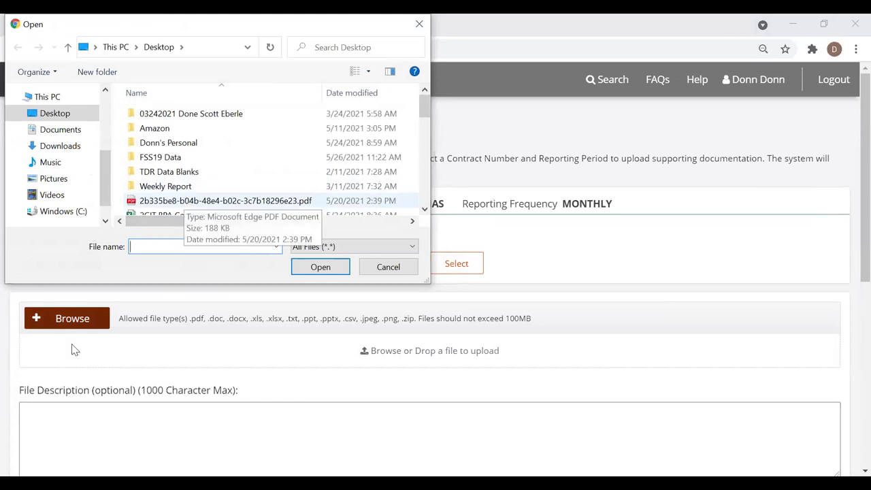
left_click(61, 430)
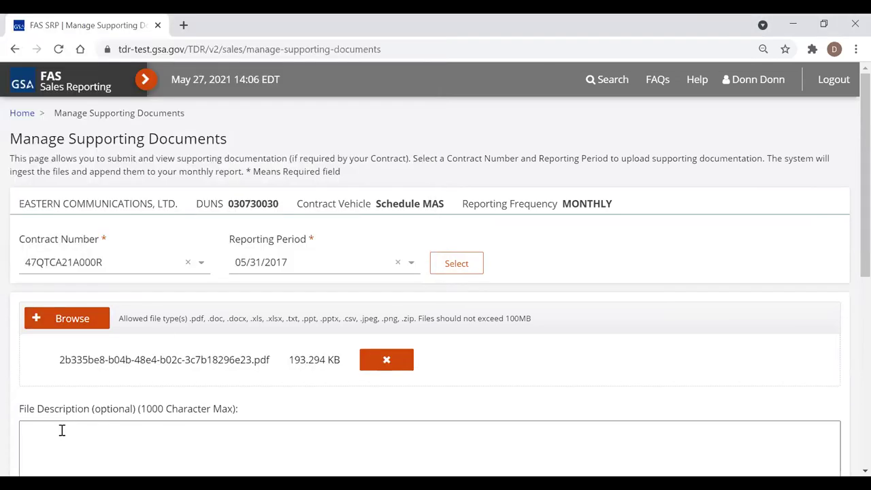
type("May ")
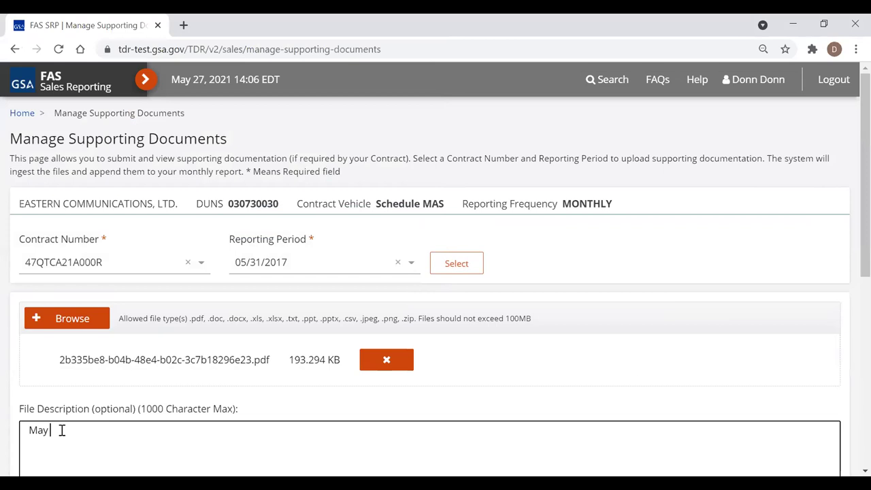
type("2017 Variance Report")
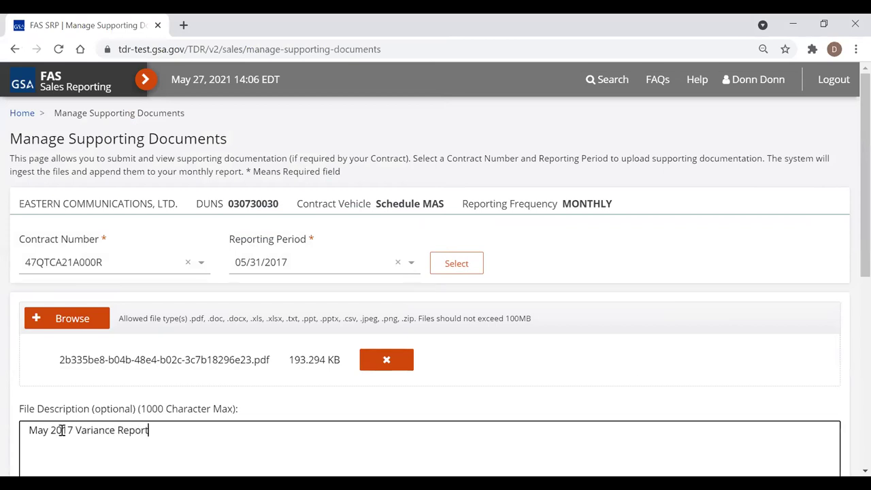
scroll(266, 321, "down", 2)
scroll(643, 247, "down", 2)
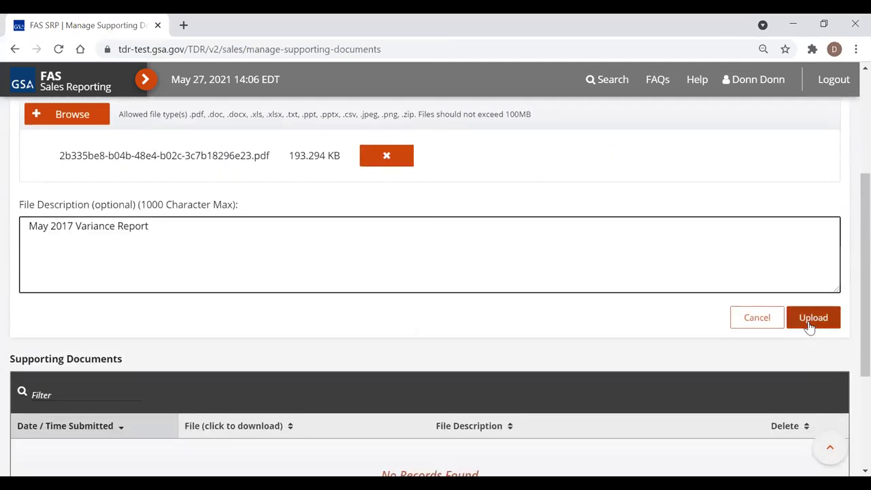
left_click(811, 320)
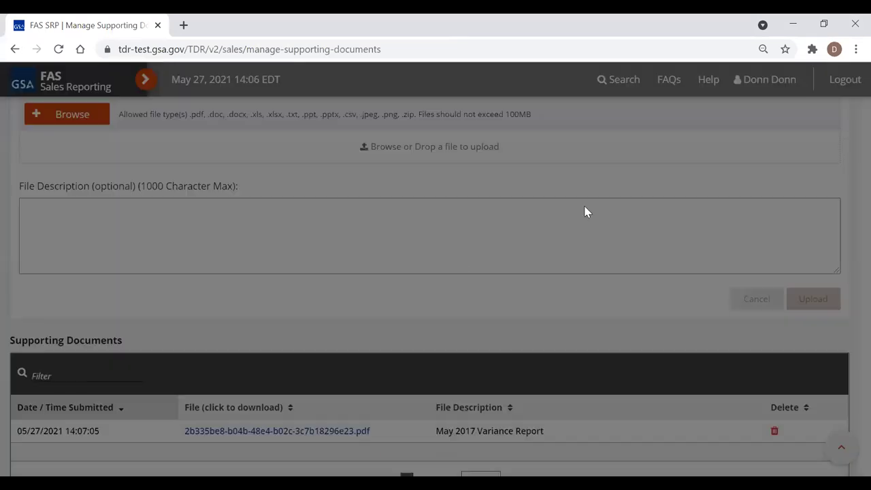
left_click(552, 154)
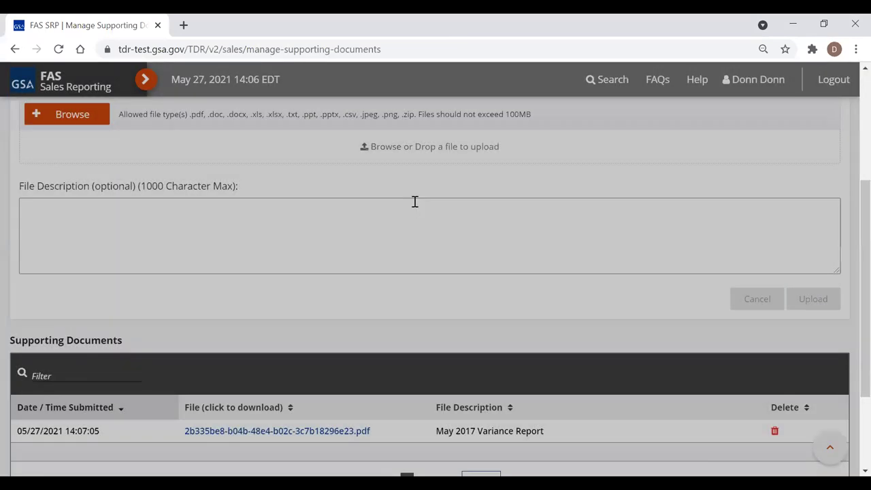
Download the uploaded May 2017 Variance Report PDF from the supporting documents list, keeping the navigation collapsed.
scroll(224, 265, "down", 1)
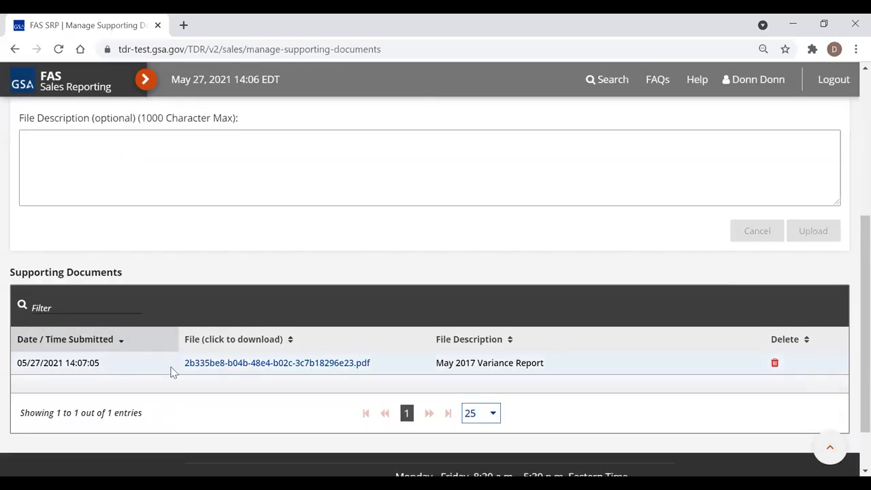
left_click(271, 363)
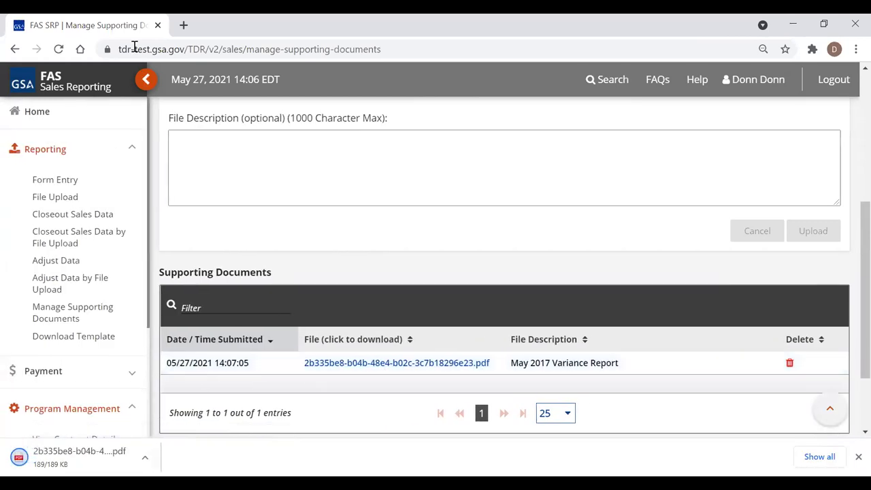
left_click(147, 81)
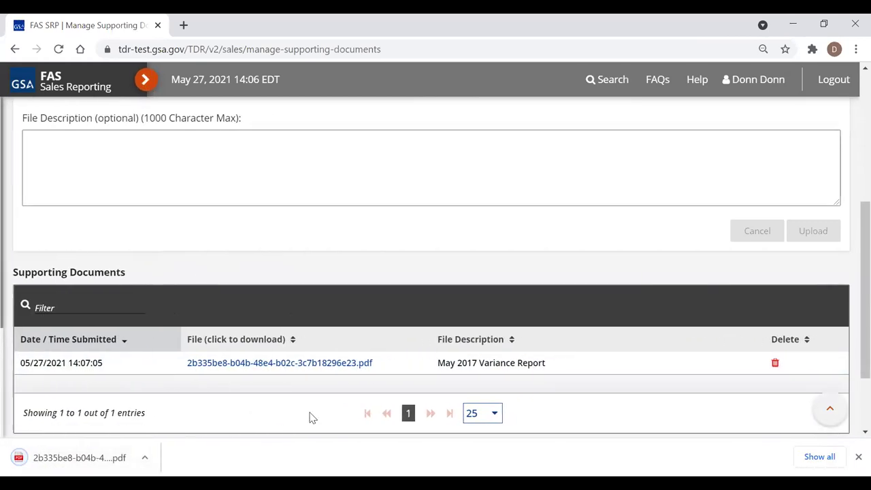